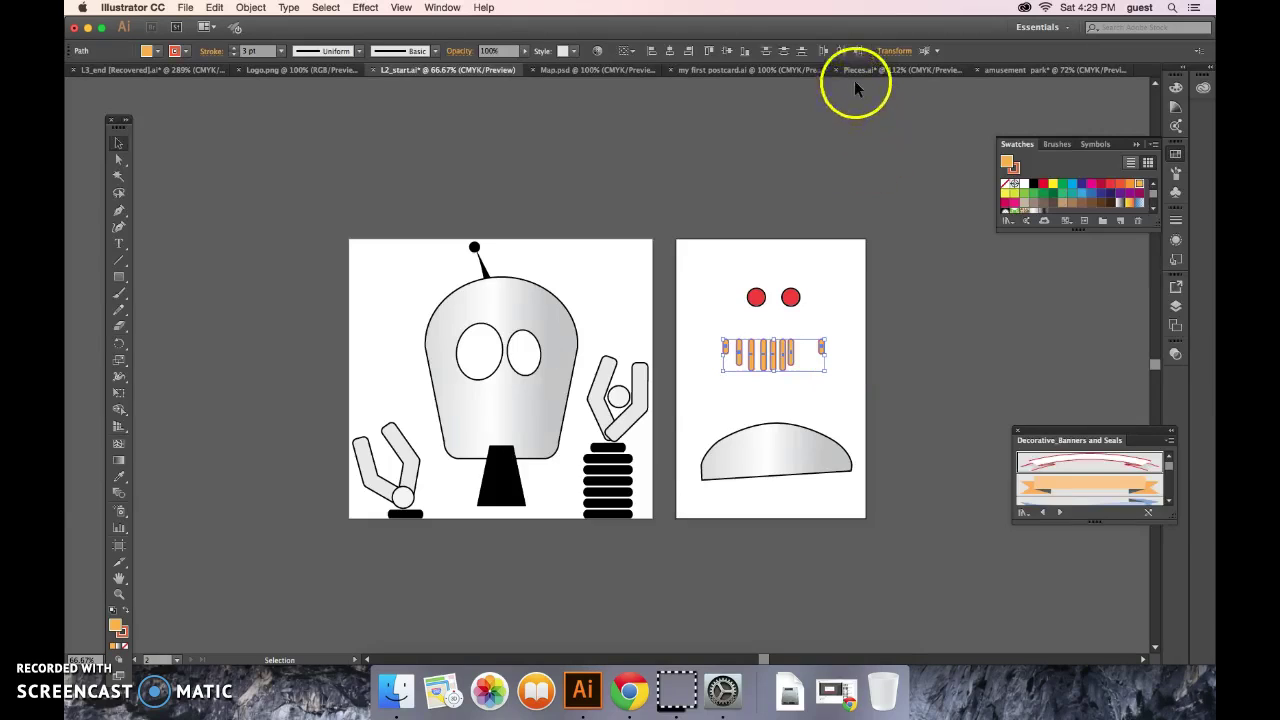
Step: Distribute the selected orange bars evenly in the horizontal direction
{"action": "left_click", "coordinate": [767, 55]}
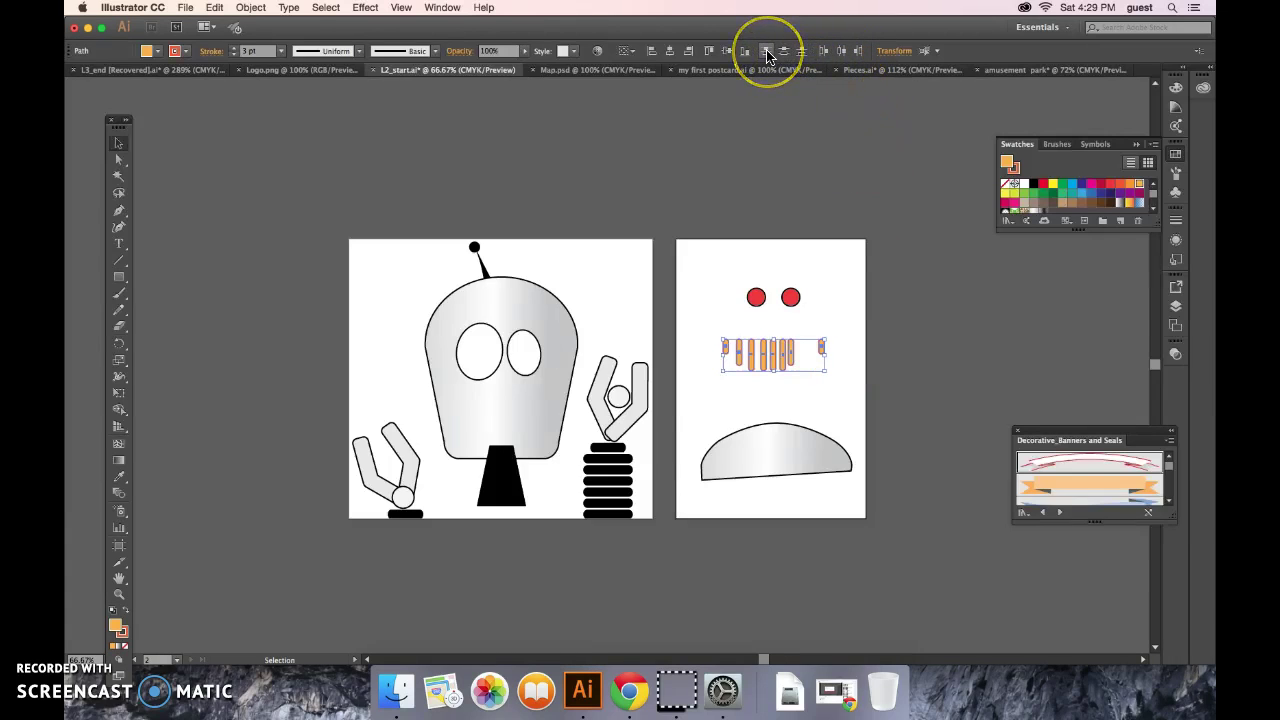
{"action": "left_click", "coordinate": [784, 52]}
{"action": "left_click", "coordinate": [820, 52]}
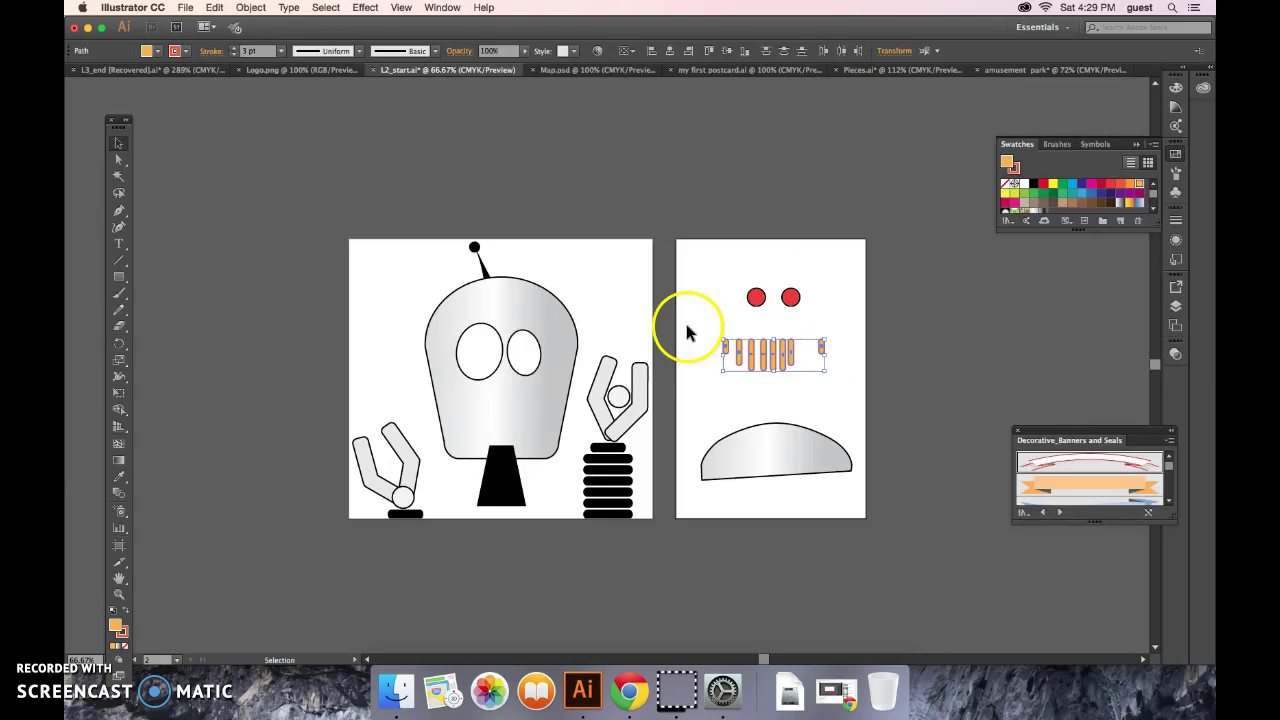
{"action": "left_click", "coordinate": [825, 51]}
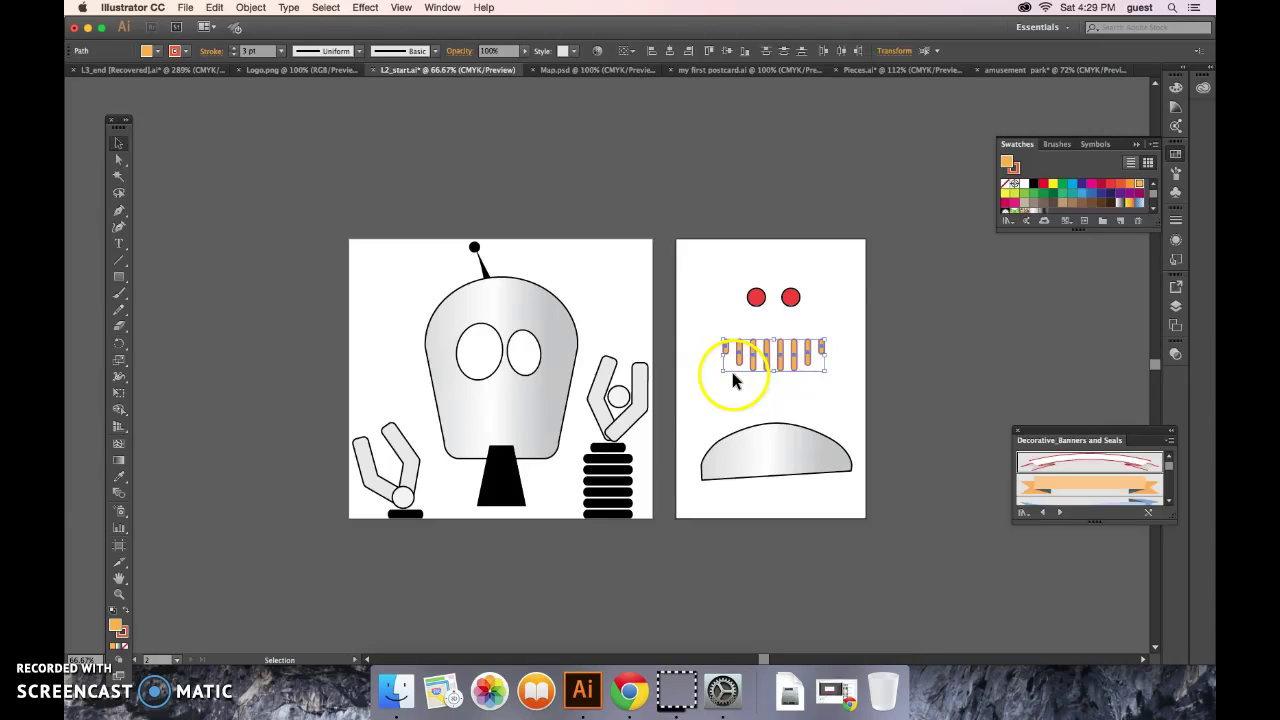
Step: Group the orange bars and place the group on the robot's face as teeth below the eyes
{"action": "left_click", "coordinate": [255, 8]}
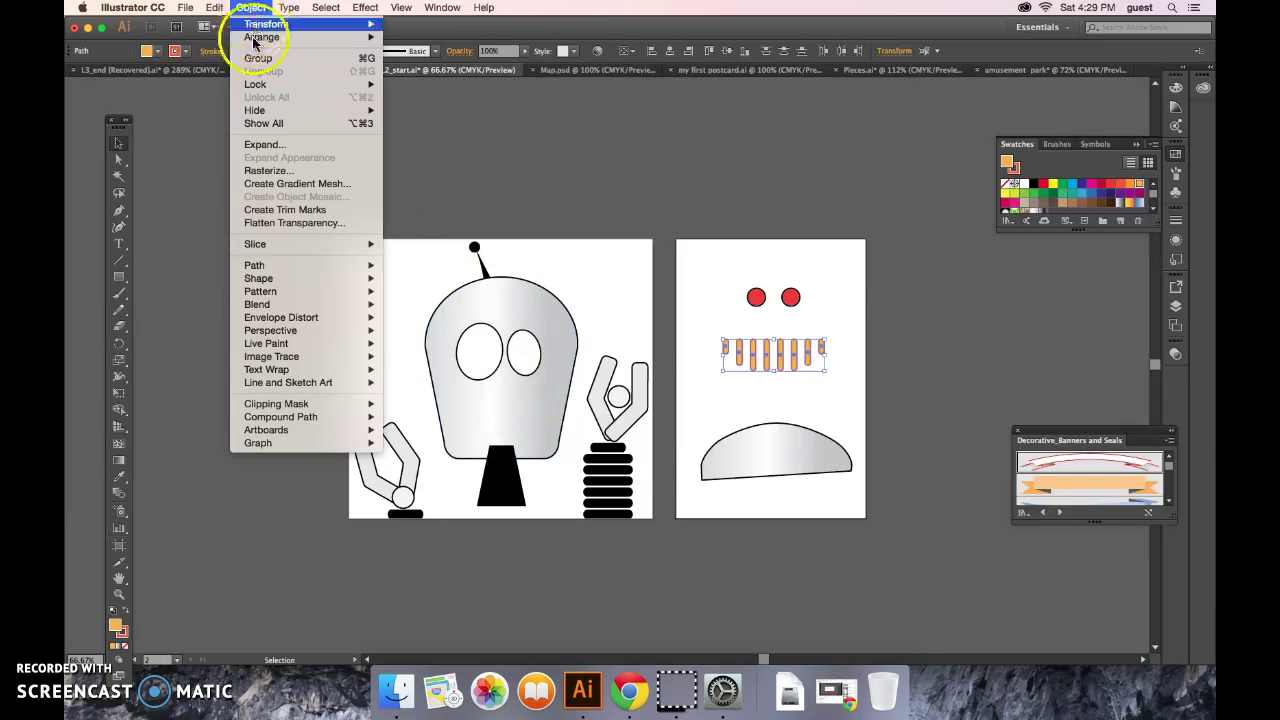
{"action": "left_click", "coordinate": [372, 62]}
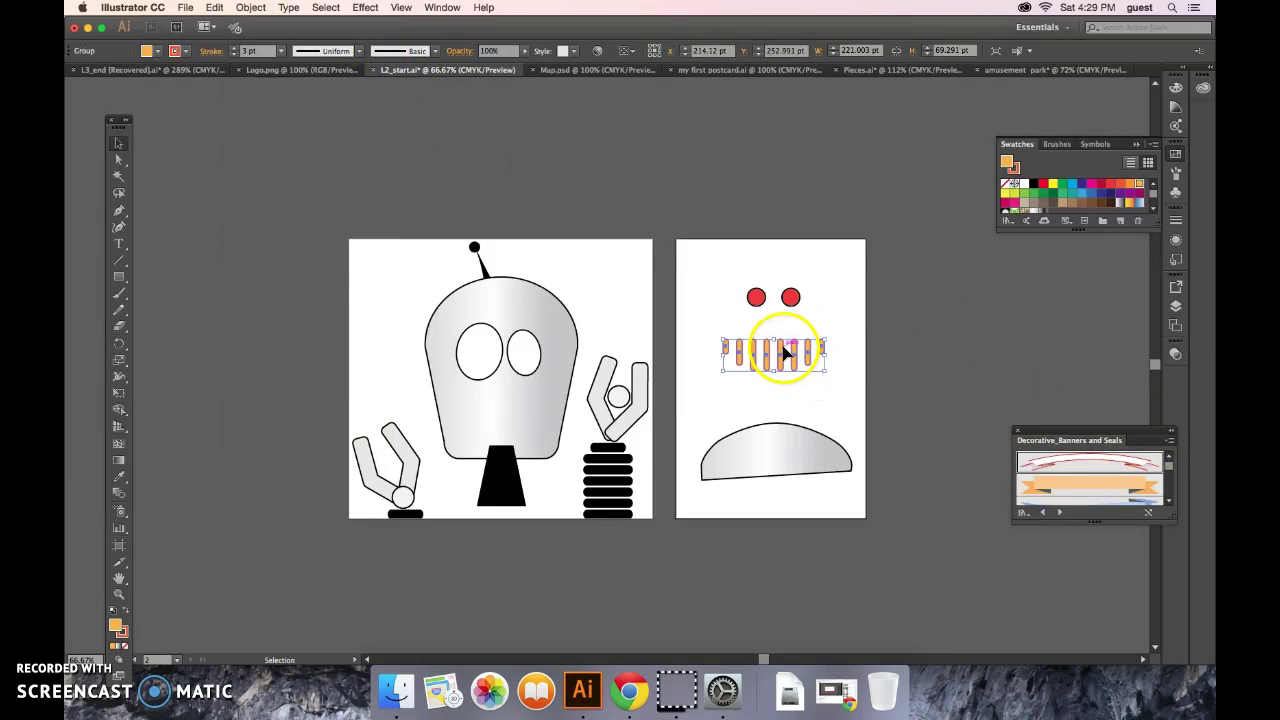
{"action": "left_click_drag", "start_coordinate": [782, 354], "coordinate": [508, 409]}
{"action": "left_click", "coordinate": [826, 414]}
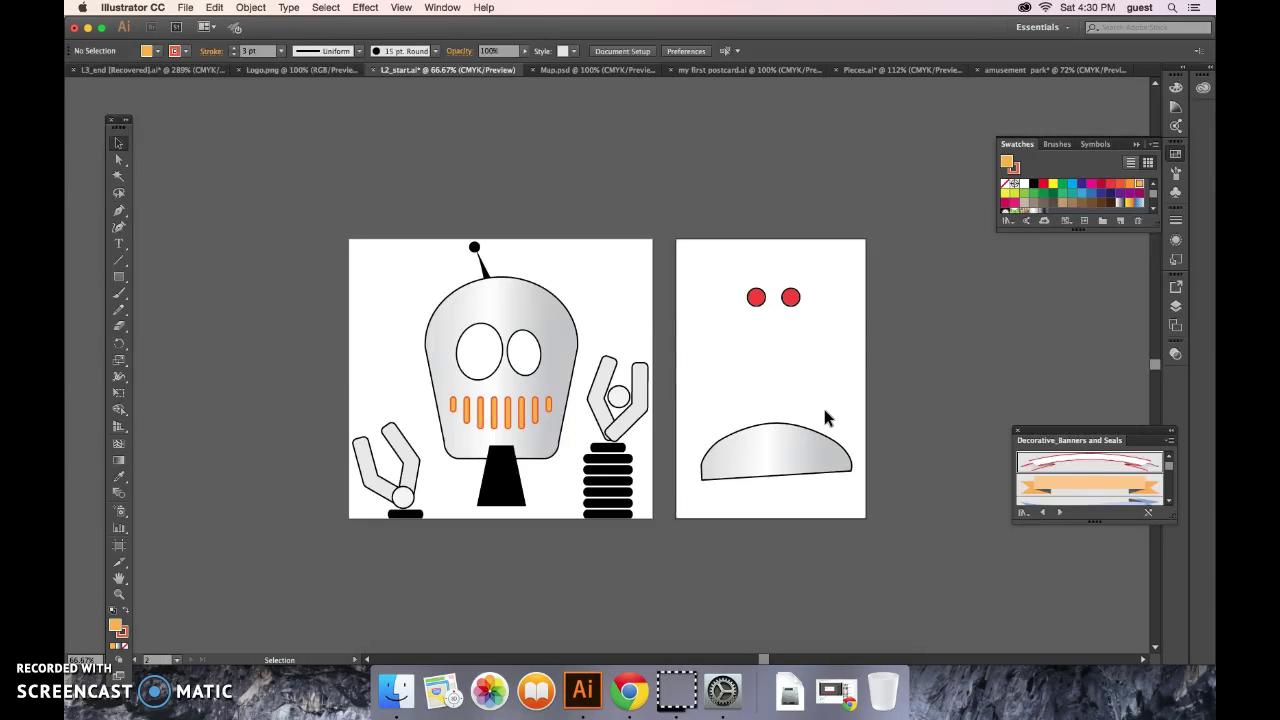
Step: Switch the artwork to Outline view and select the dome shape by its path on the second artboard
{"action": "left_click", "coordinate": [814, 449]}
{"action": "left_click", "coordinate": [820, 423]}
{"action": "left_click", "coordinate": [556, 94]}
{"action": "left_click", "coordinate": [401, 8]}
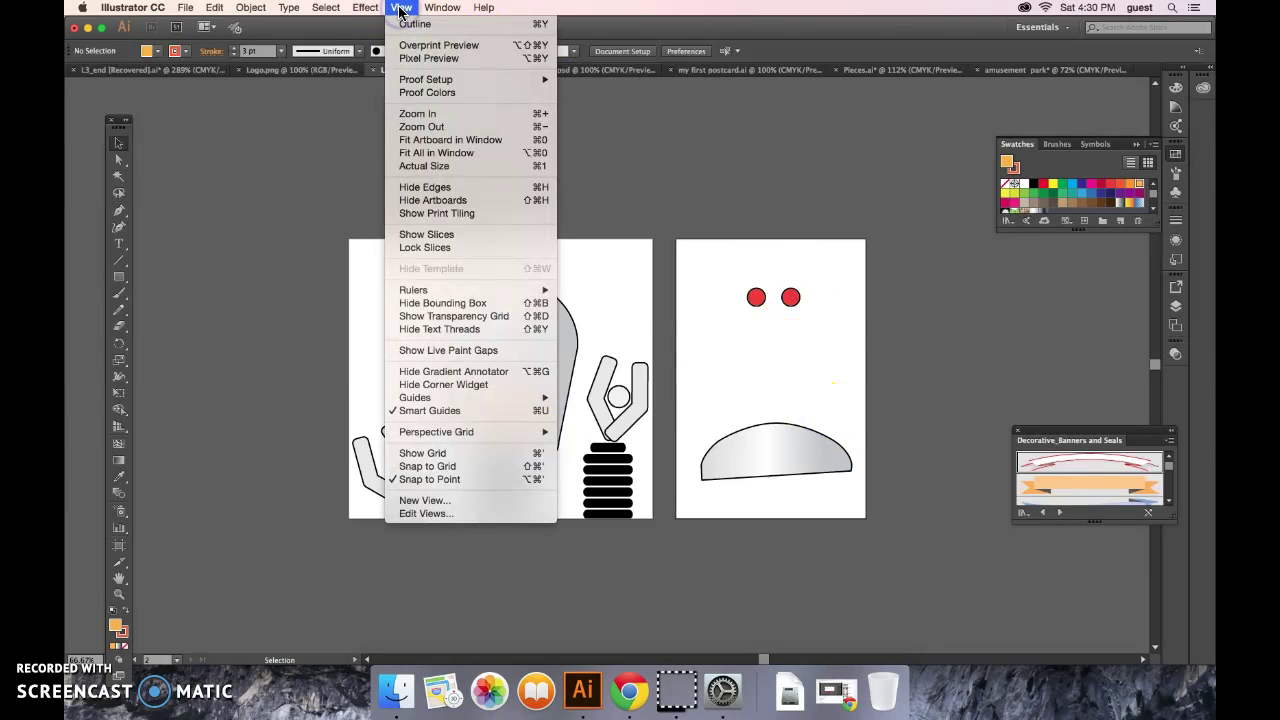
{"action": "left_click", "coordinate": [410, 24]}
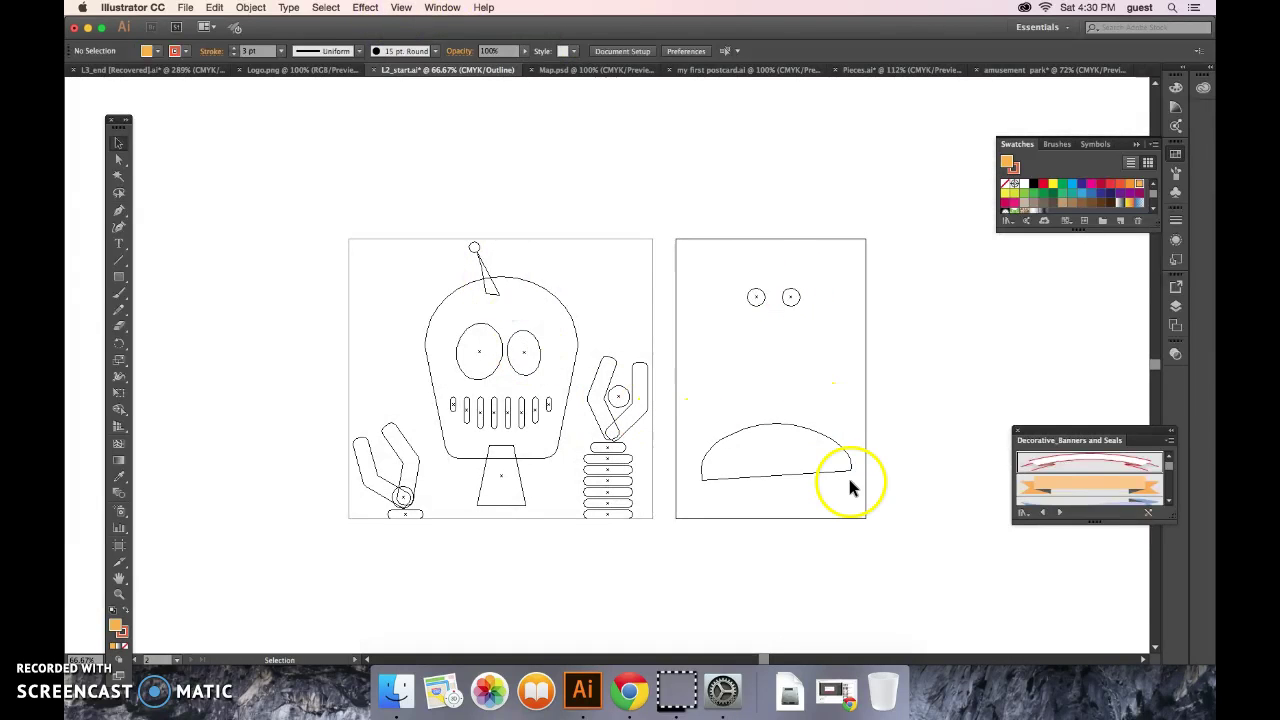
{"action": "left_click", "coordinate": [787, 424]}
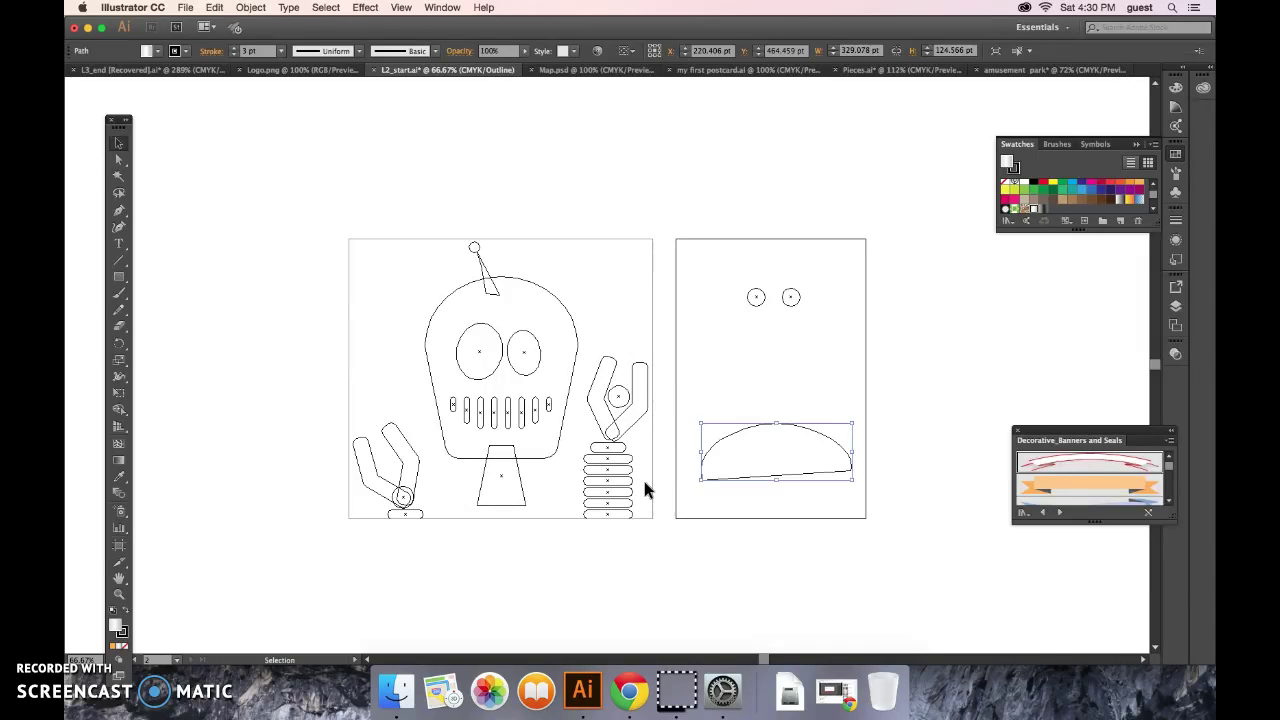
Step: Nudge the robot's smaller eye 7 pt left, closer to the larger eye
{"action": "left_click", "coordinate": [528, 337]}
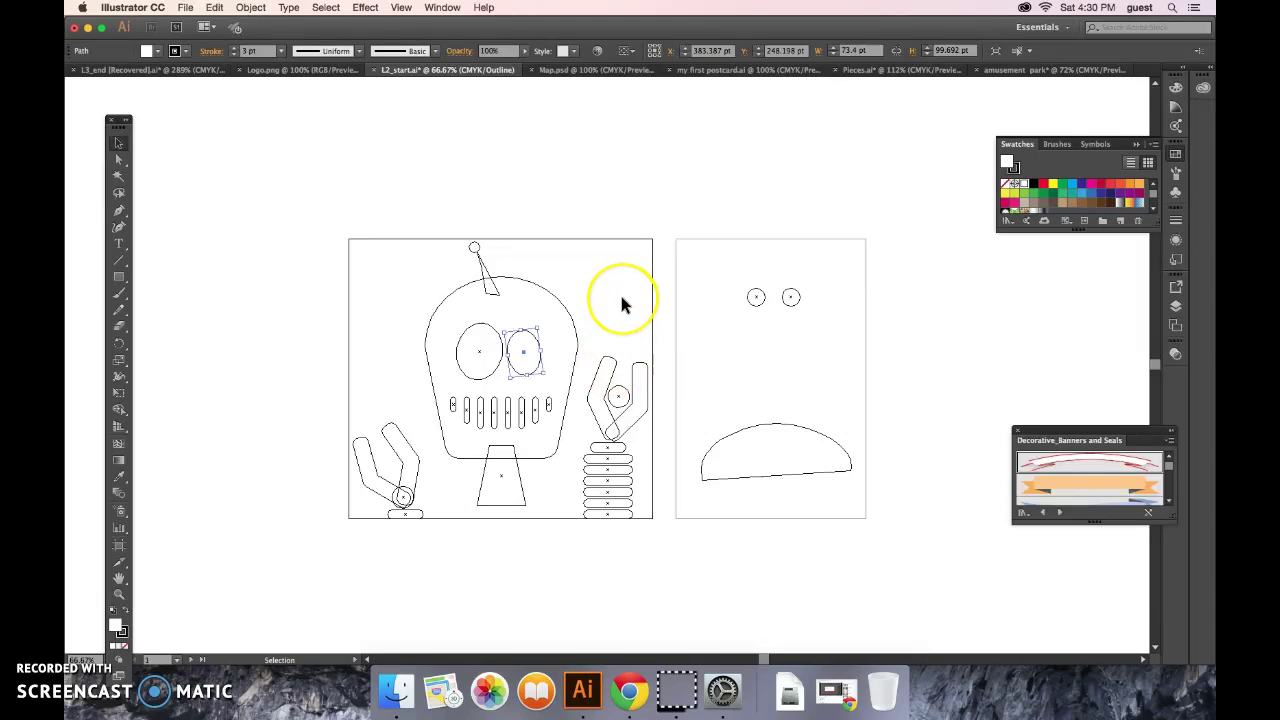
{"action": "key", "text": "Left"}
{"action": "key", "text": "Left"}
{"action": "key", "text": "Left"}
{"action": "key", "text": "Left"}
{"action": "key", "text": "Left"}
{"action": "key", "text": "Left"}
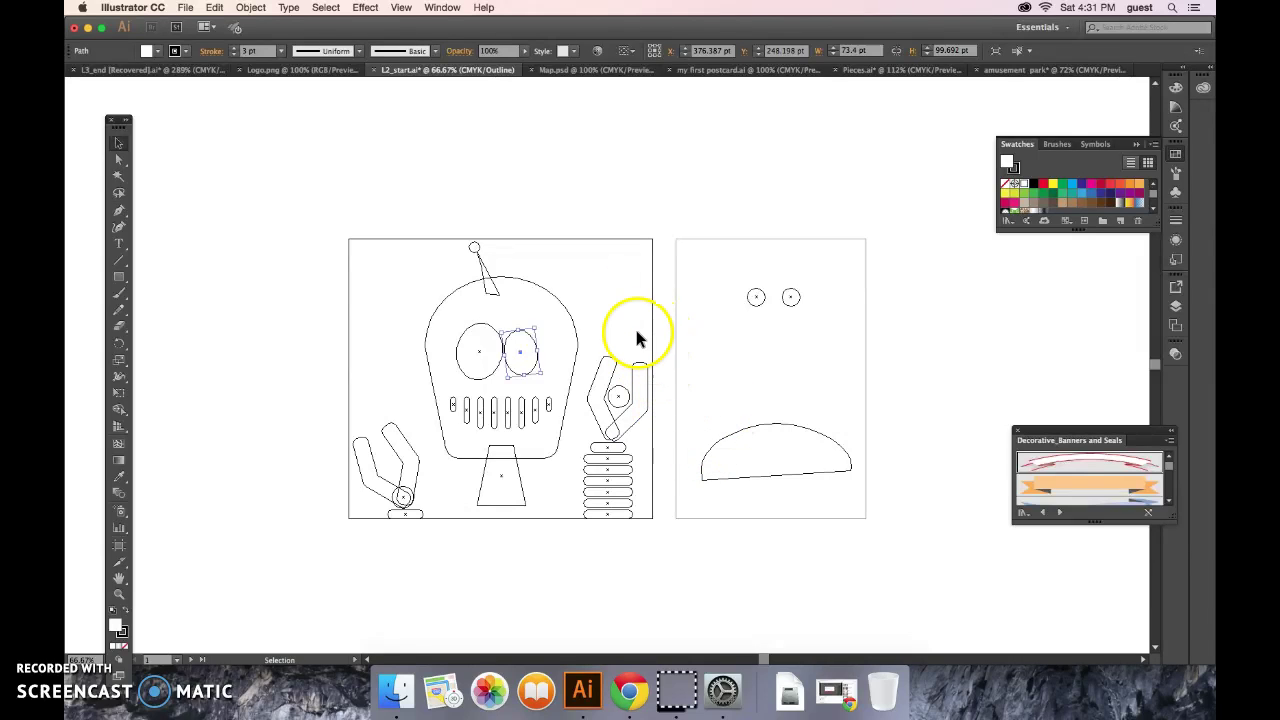
Step: Switch the artwork from Outline view to Overprint Preview and select the dome shape on the second artboard
{"action": "left_click", "coordinate": [327, 8]}
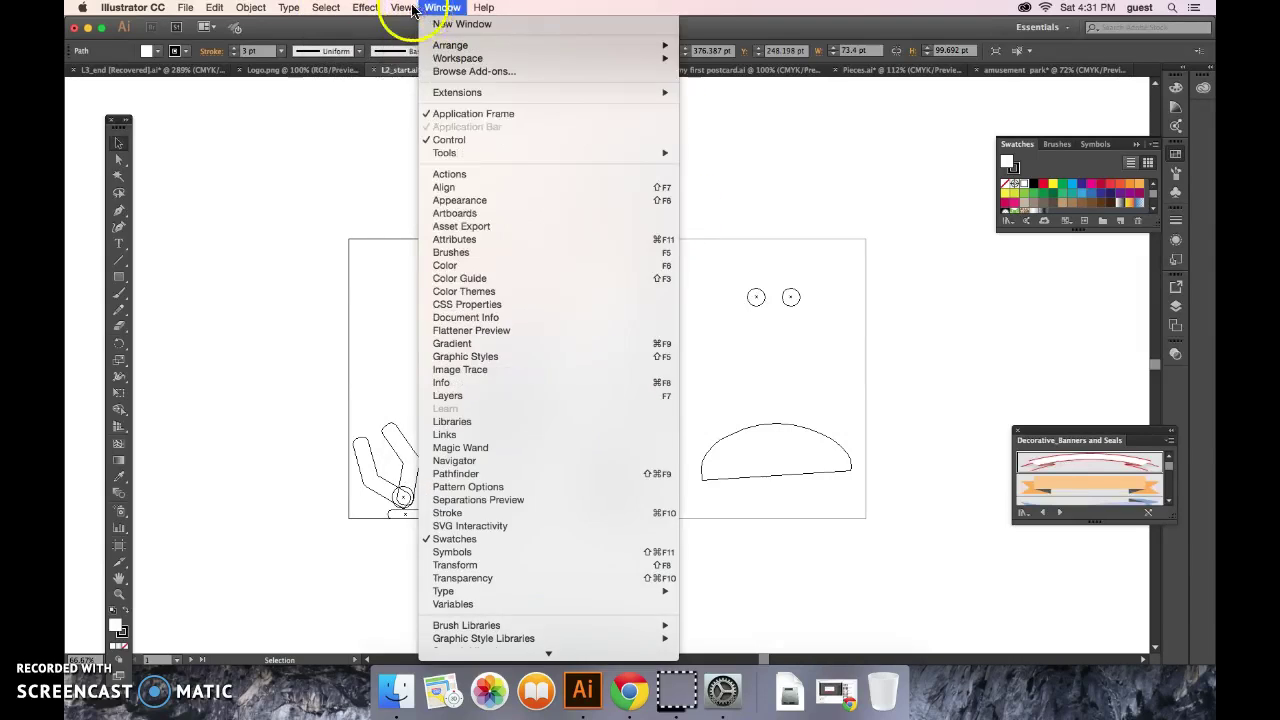
{"action": "mouse_move", "coordinate": [401, 7]}
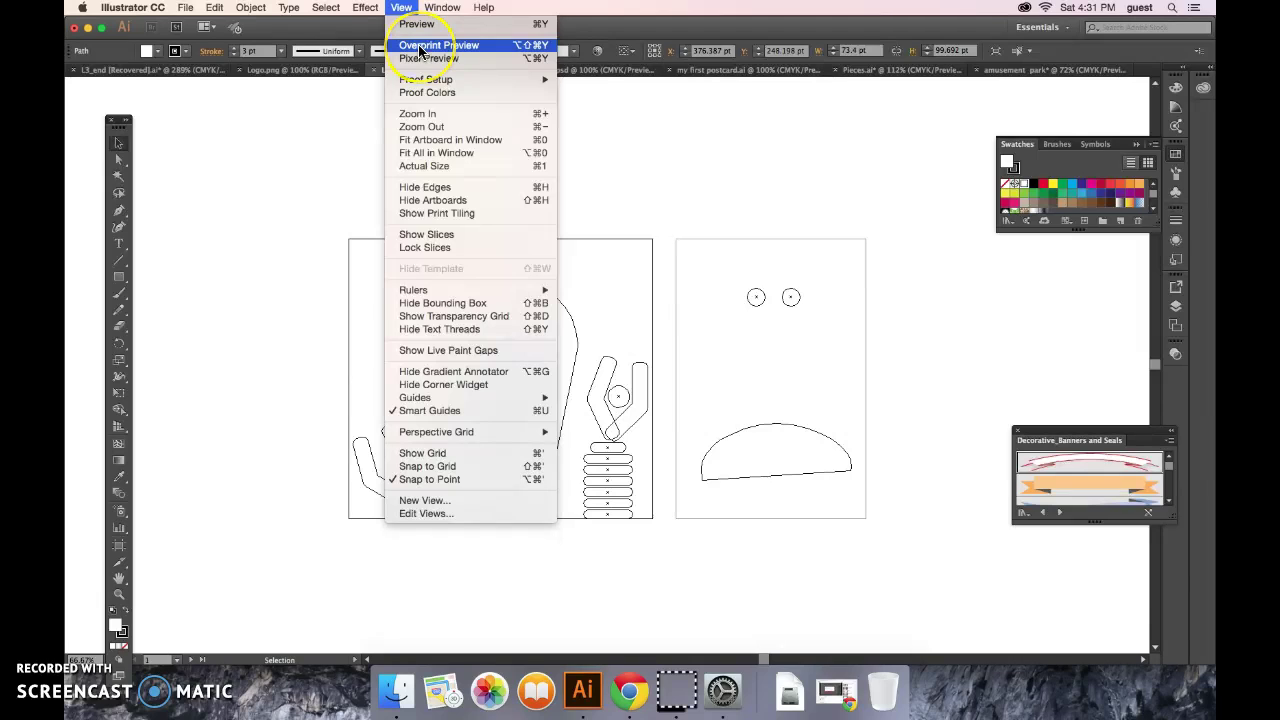
{"action": "left_click", "coordinate": [418, 47]}
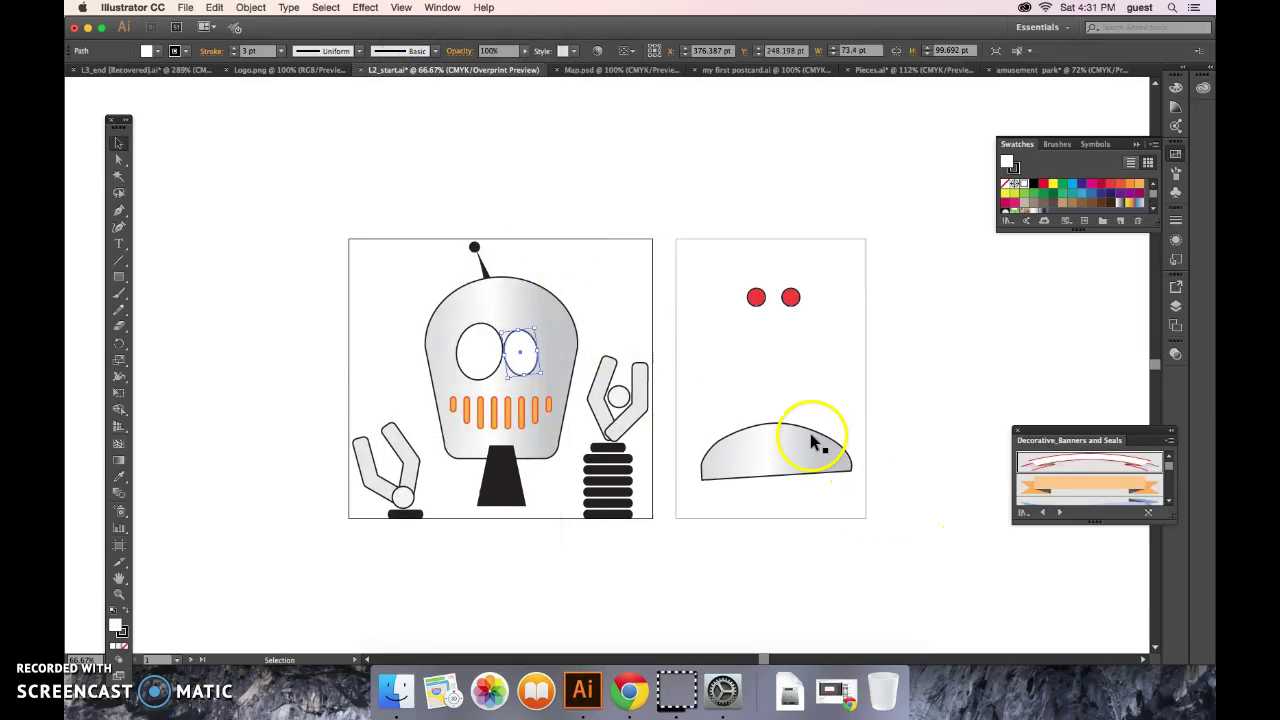
{"action": "left_click", "coordinate": [797, 442]}
{"action": "left_click", "coordinate": [857, 389]}
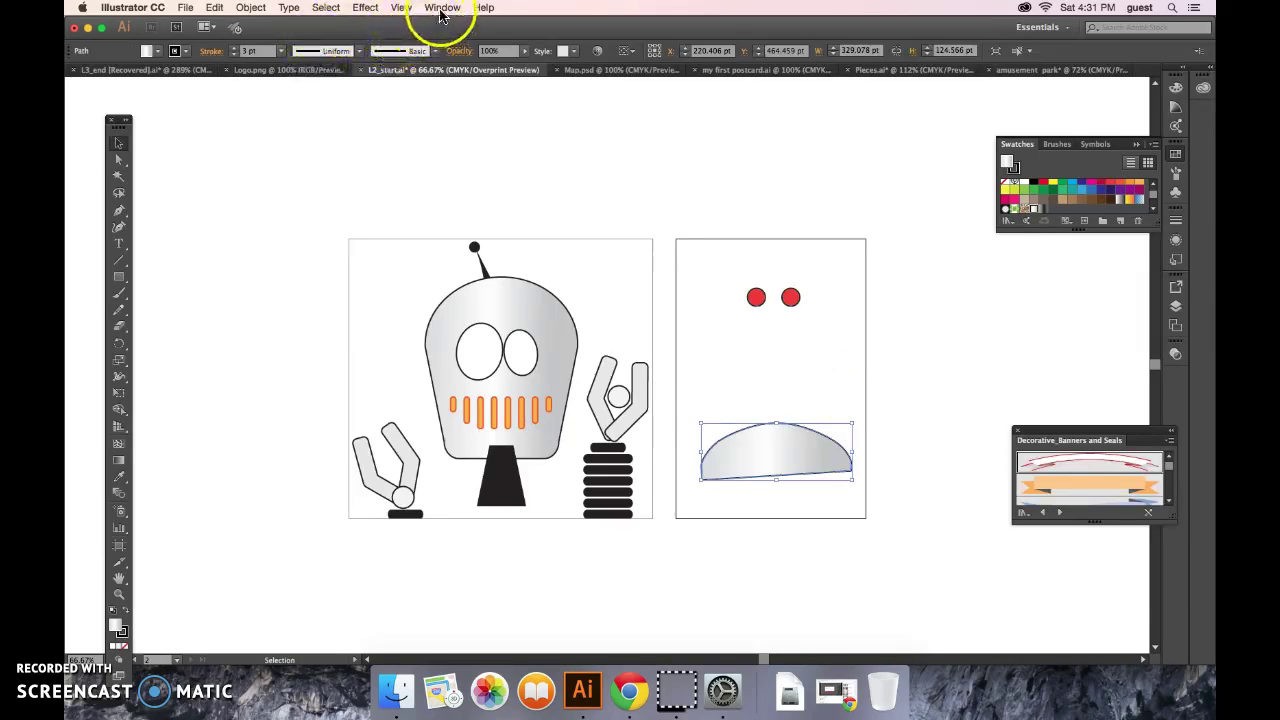
Step: Fit the artboard containing the dome shape in the window
{"action": "left_click", "coordinate": [401, 7]}
{"action": "left_click", "coordinate": [432, 8]}
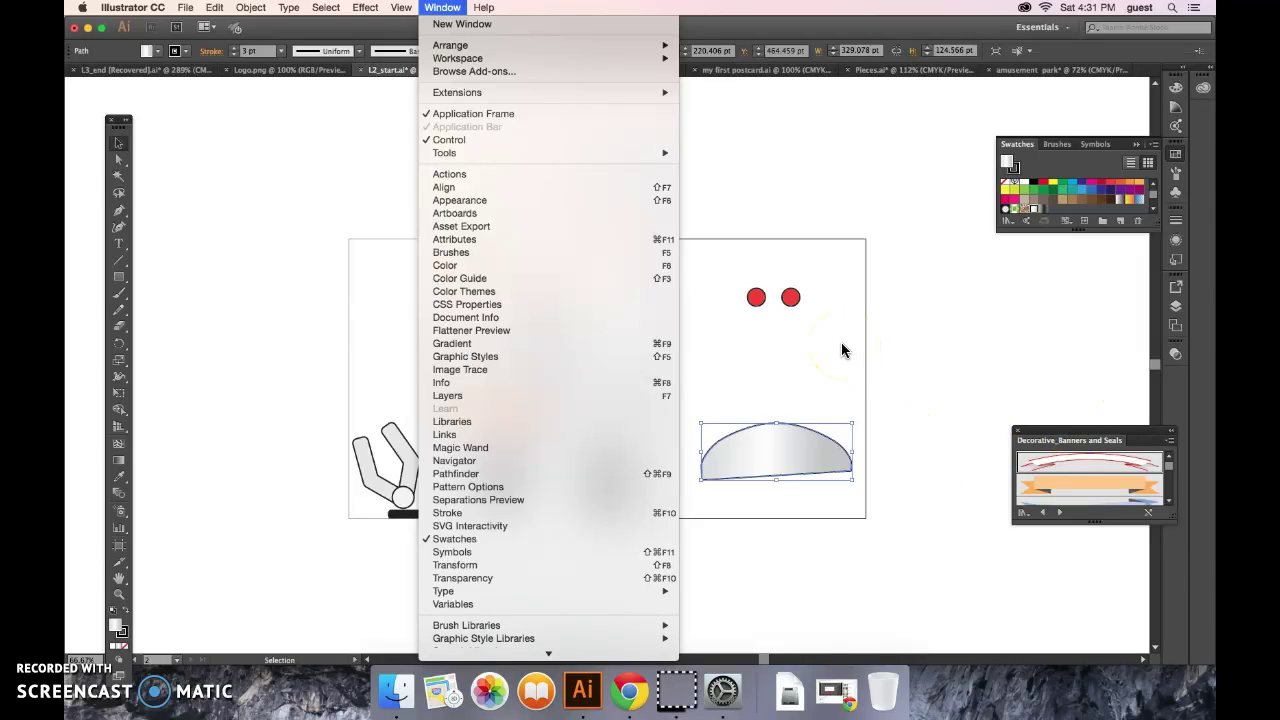
{"action": "left_click", "coordinate": [442, 8]}
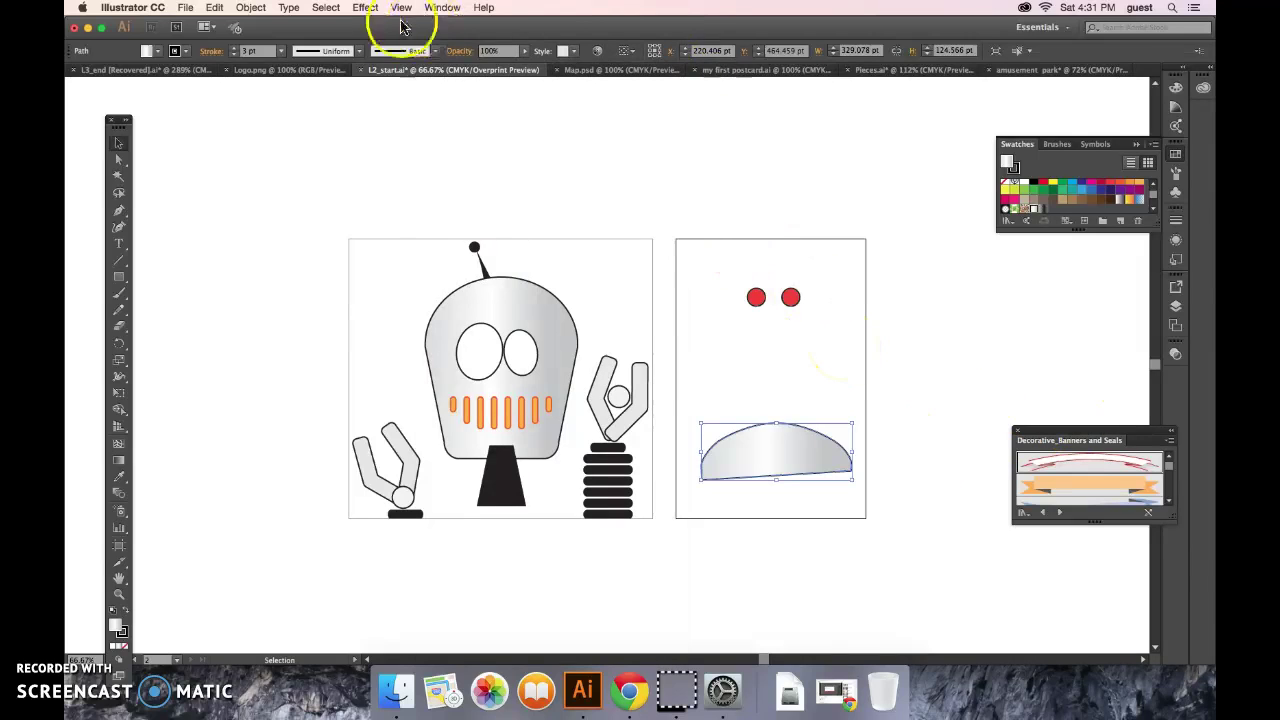
{"action": "left_click", "coordinate": [400, 8]}
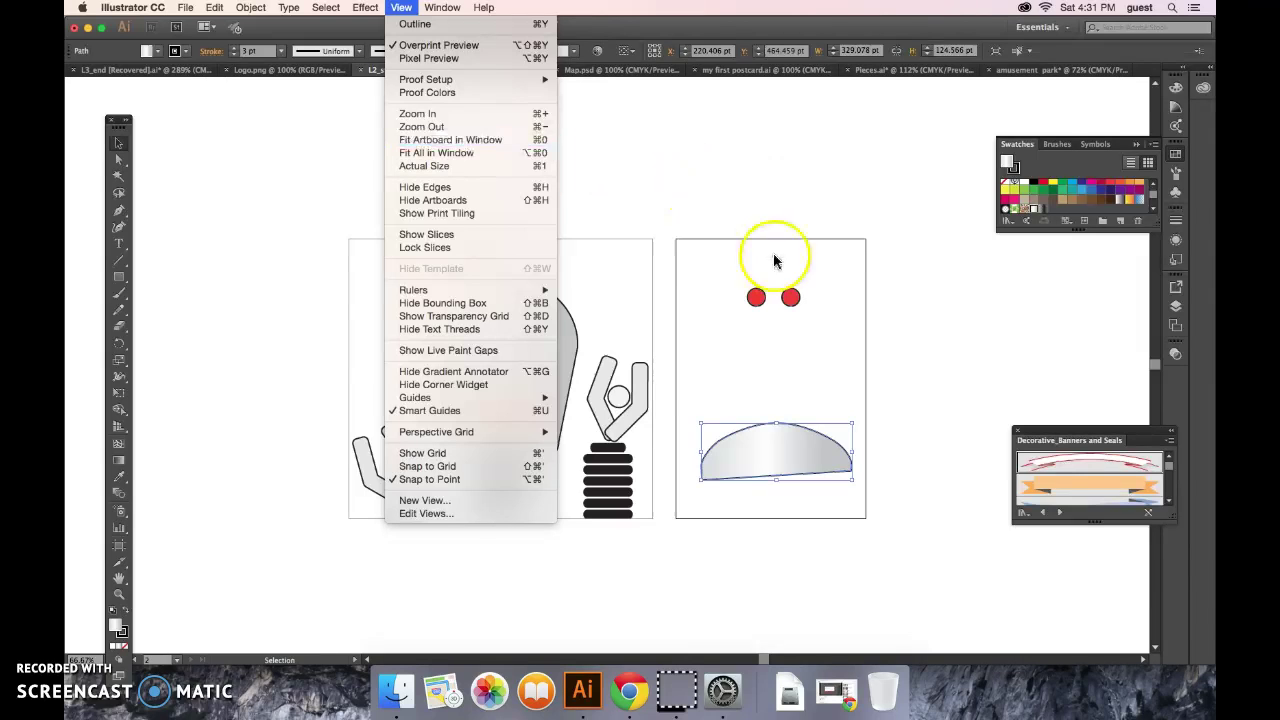
{"action": "left_click", "coordinate": [806, 380]}
{"action": "key", "text": "super+0"}
{"action": "left_click", "coordinate": [523, 543]}
{"action": "left_click", "coordinate": [640, 360]}
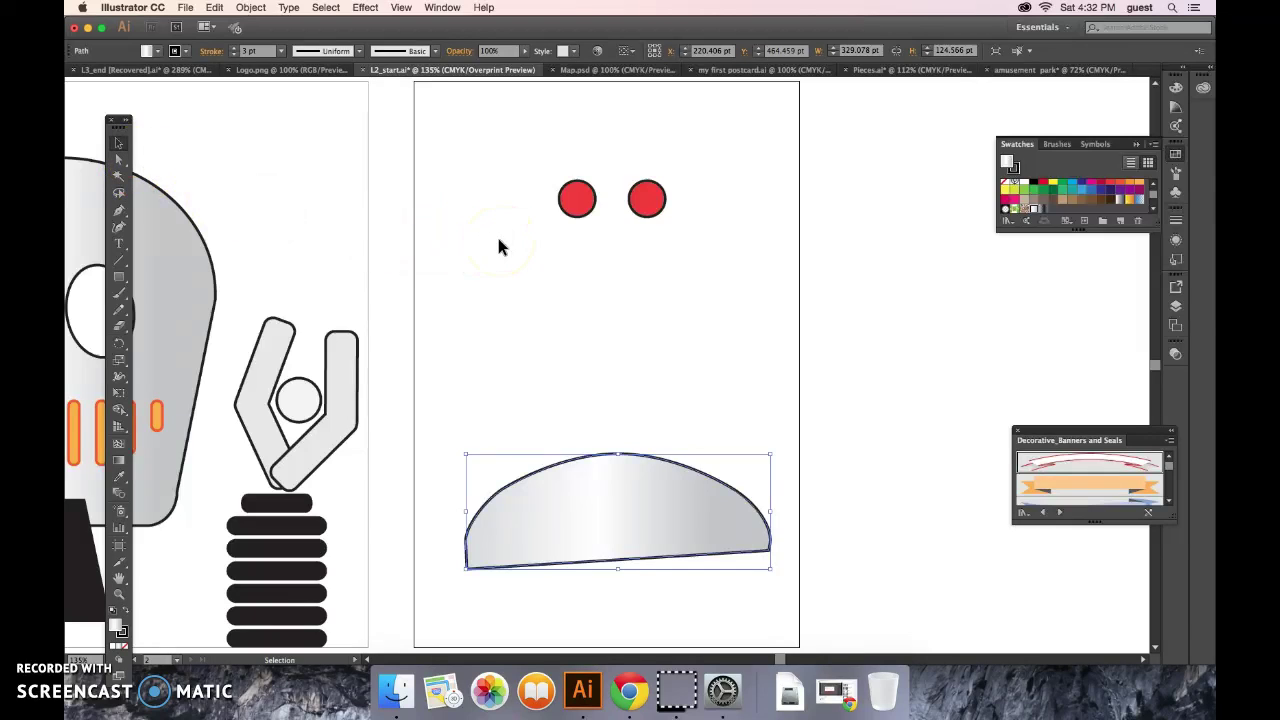
Step: Activate the Direct Selection tool and magnify the dome to 300% to examine its slanted base and bottom corner anchors
{"action": "key", "text": "a"}
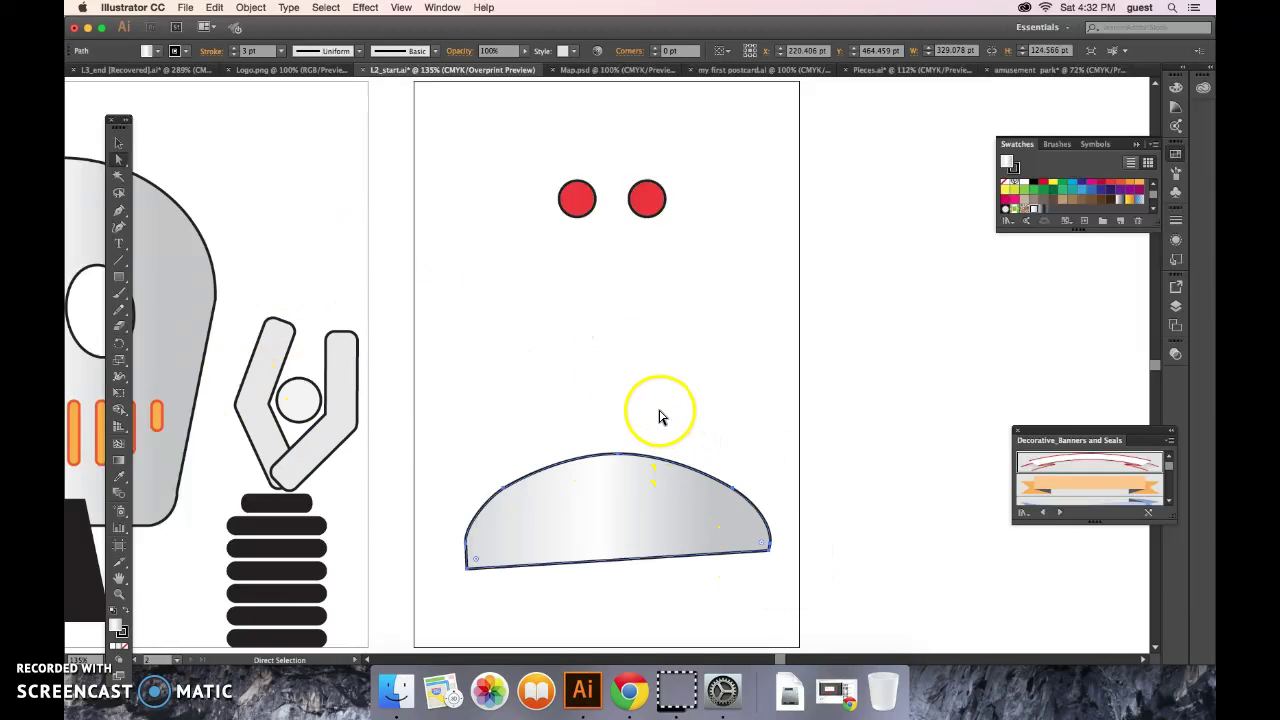
{"action": "key", "text": "super+equal"}
{"action": "key", "text": "super+equal"}
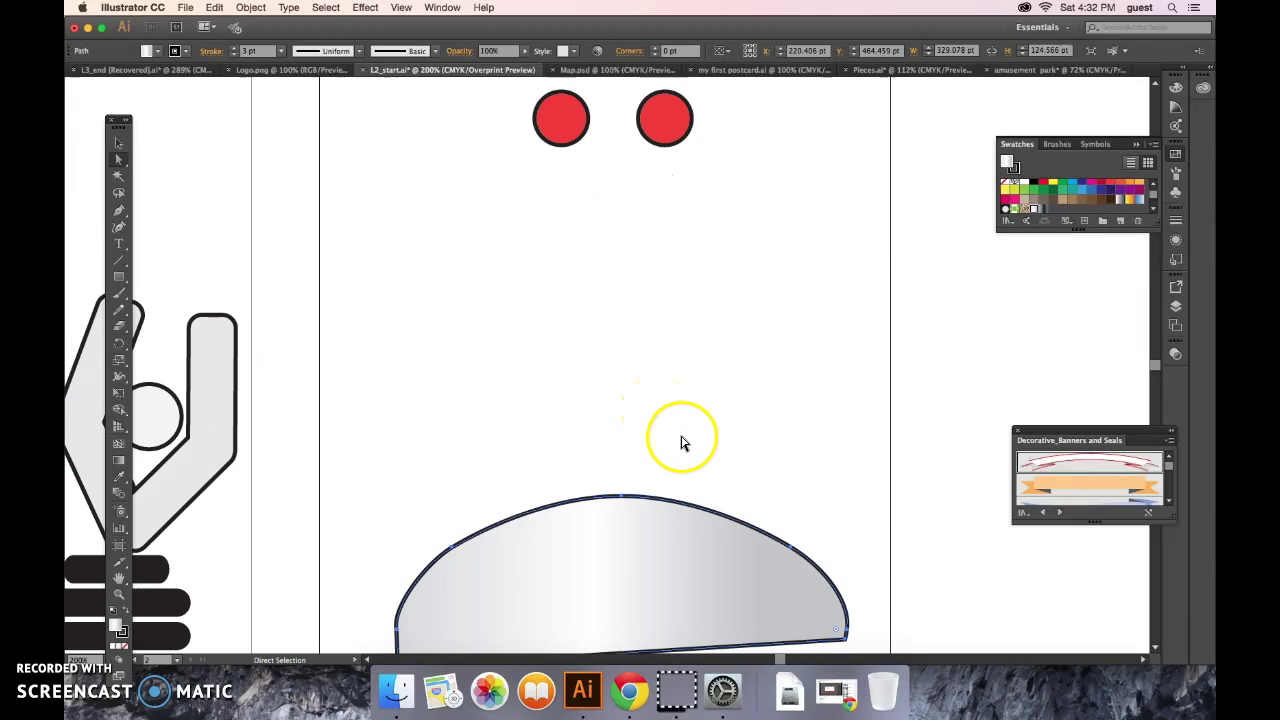
{"action": "key", "text": "space"}
{"action": "left_click_drag", "start_coordinate": [690, 455], "coordinate": [589, 236]}
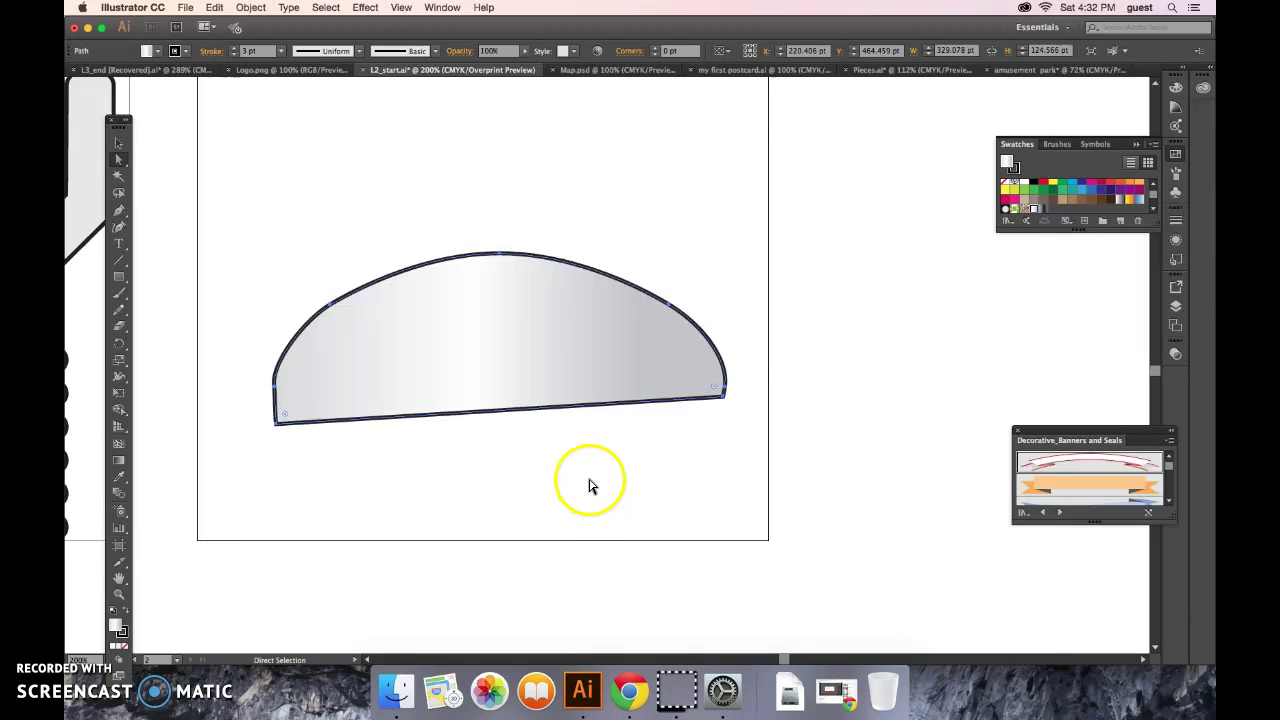
{"action": "key", "text": "super+equal"}
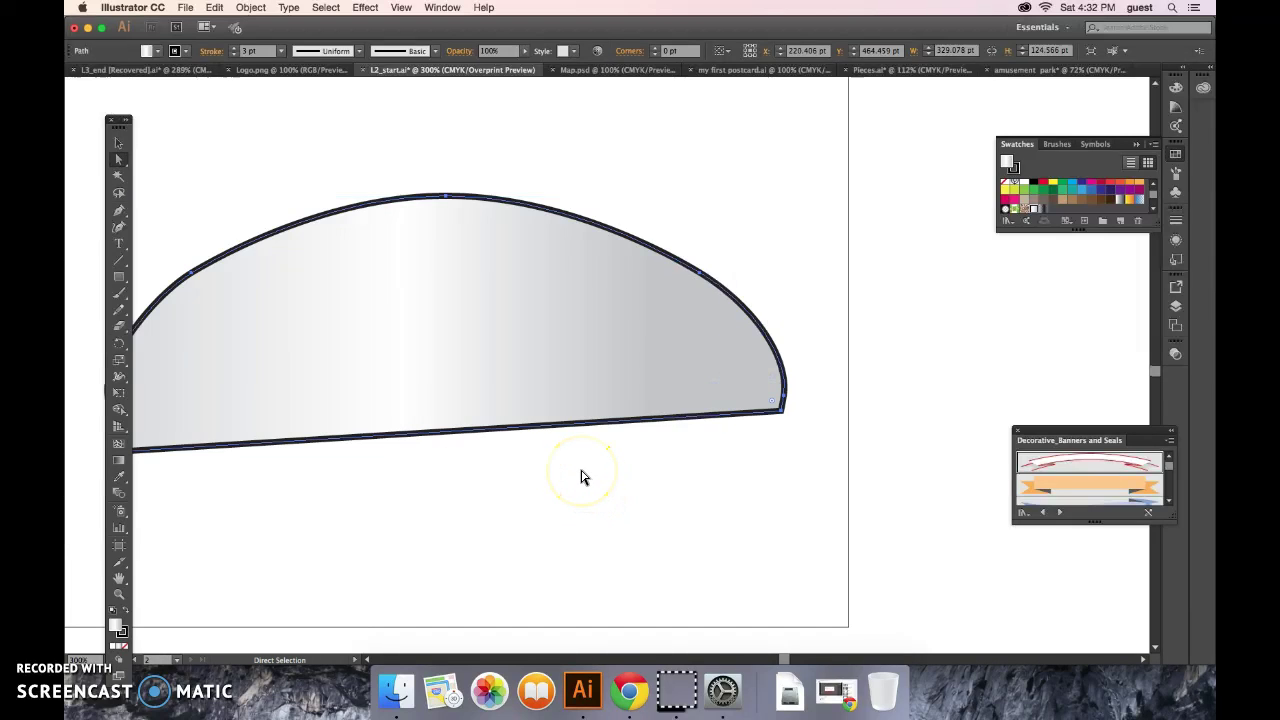
{"action": "key", "text": "super+minus"}
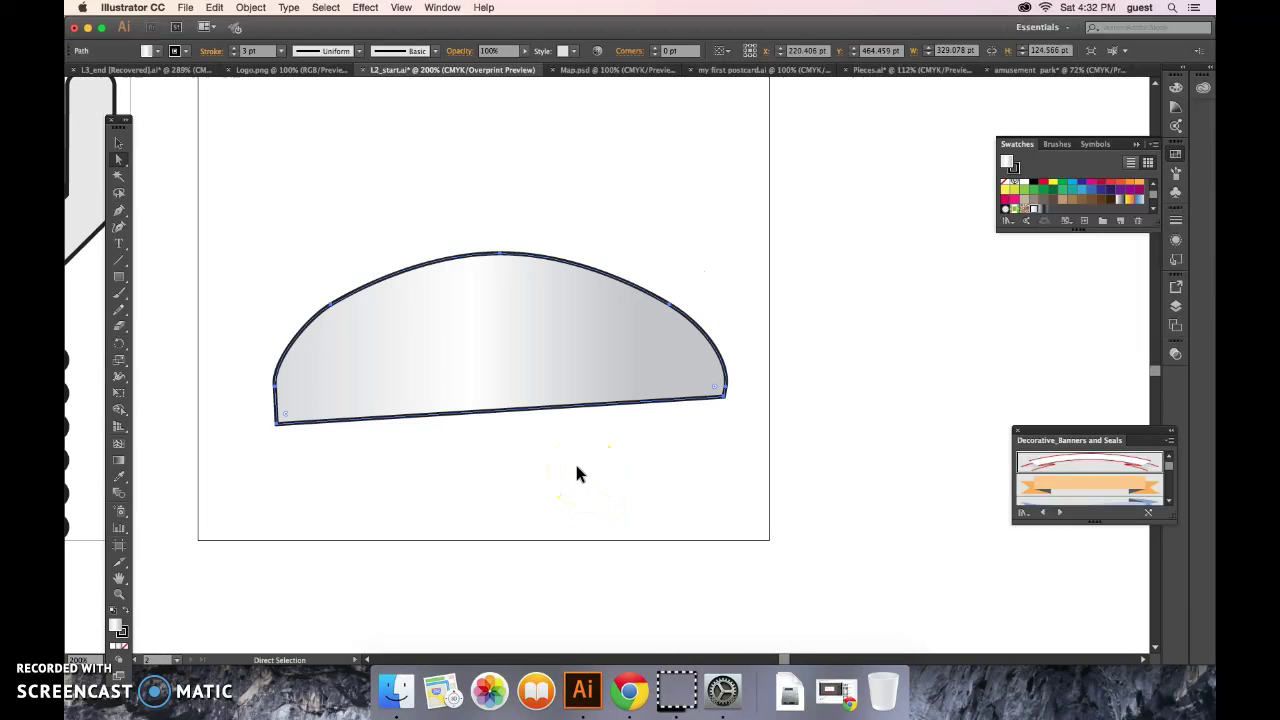
{"action": "key", "text": "super+equal"}
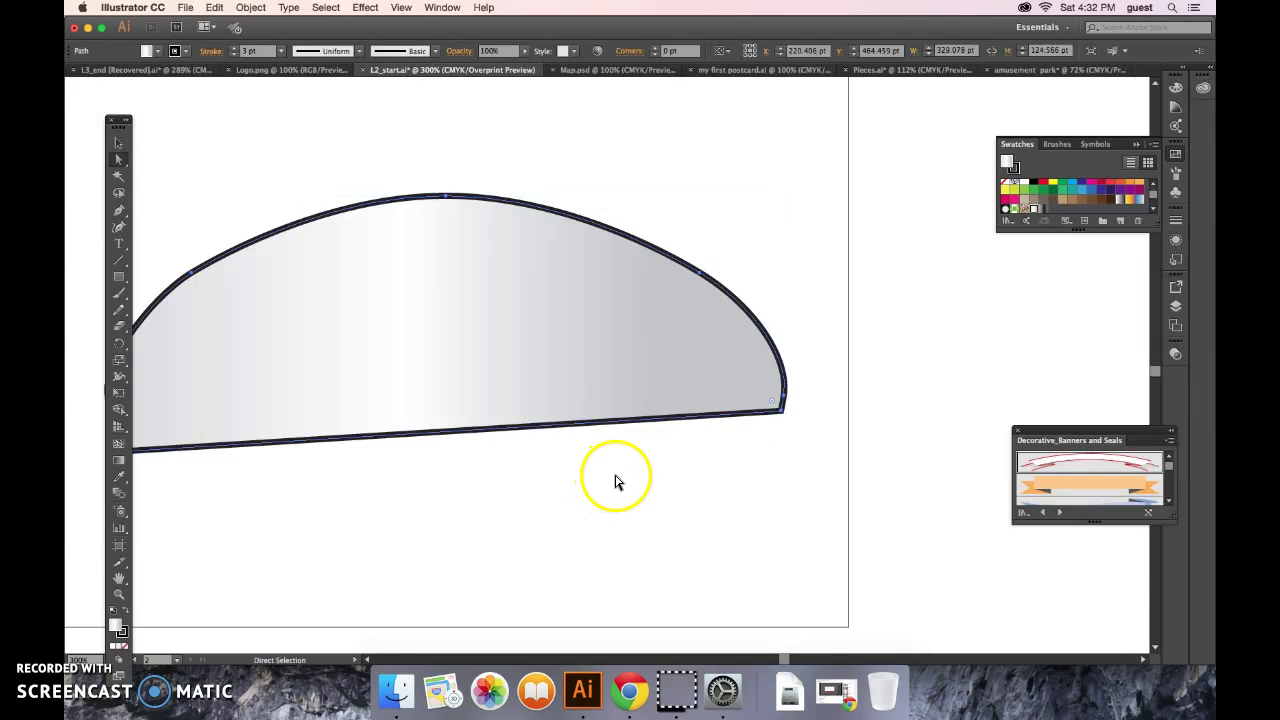
{"action": "left_click_drag", "start_coordinate": [738, 432], "coordinate": [791, 423]}
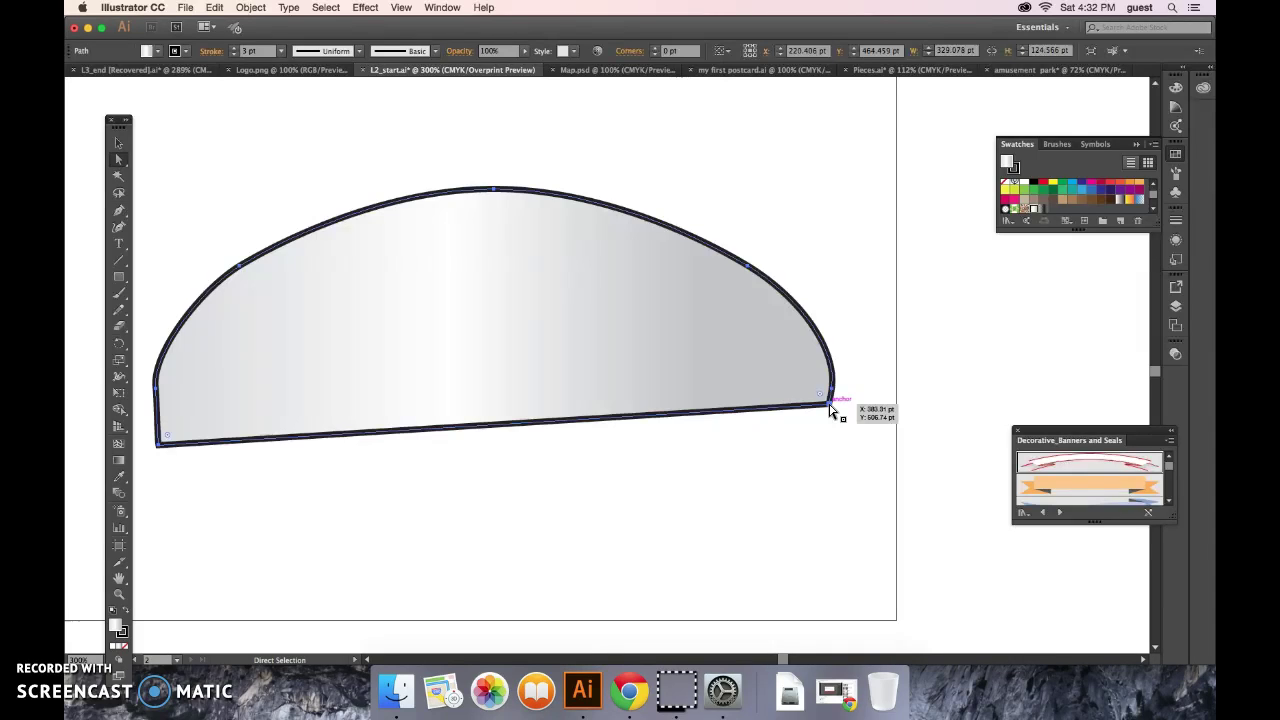
{"action": "left_click_drag", "start_coordinate": [655, 439], "coordinate": [153, 457]}
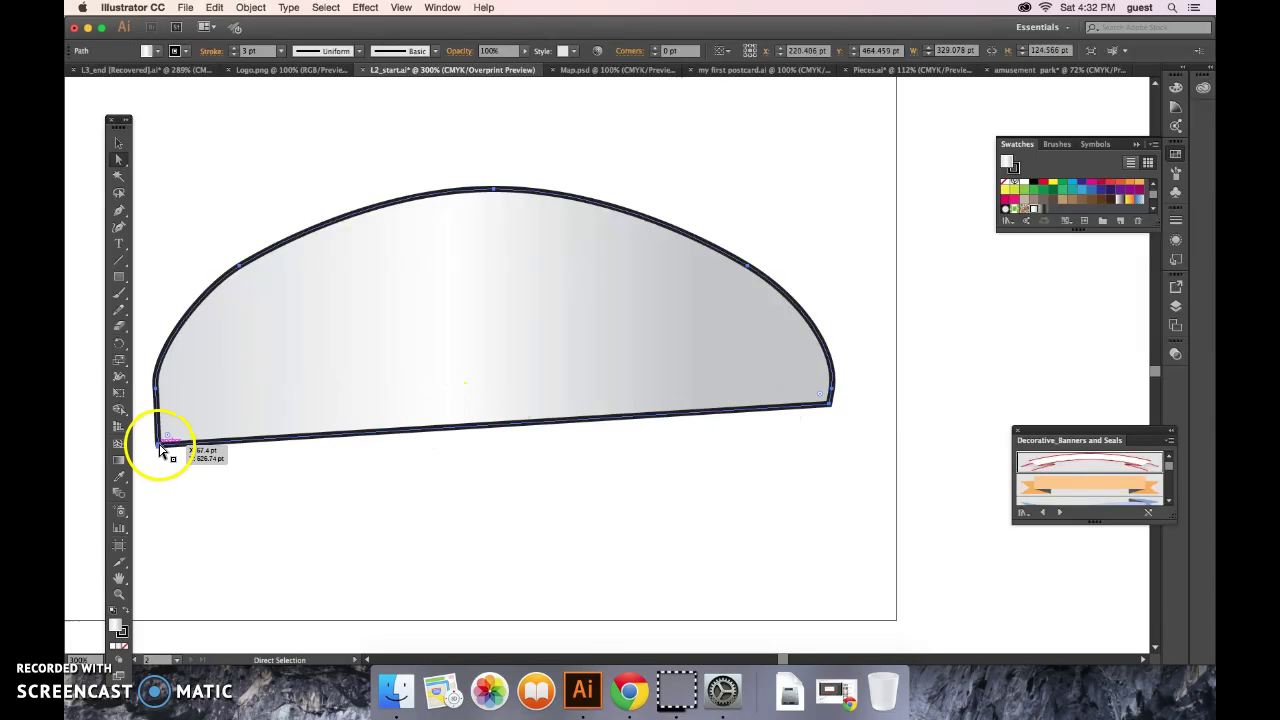
{"action": "left_click", "coordinate": [158, 447]}
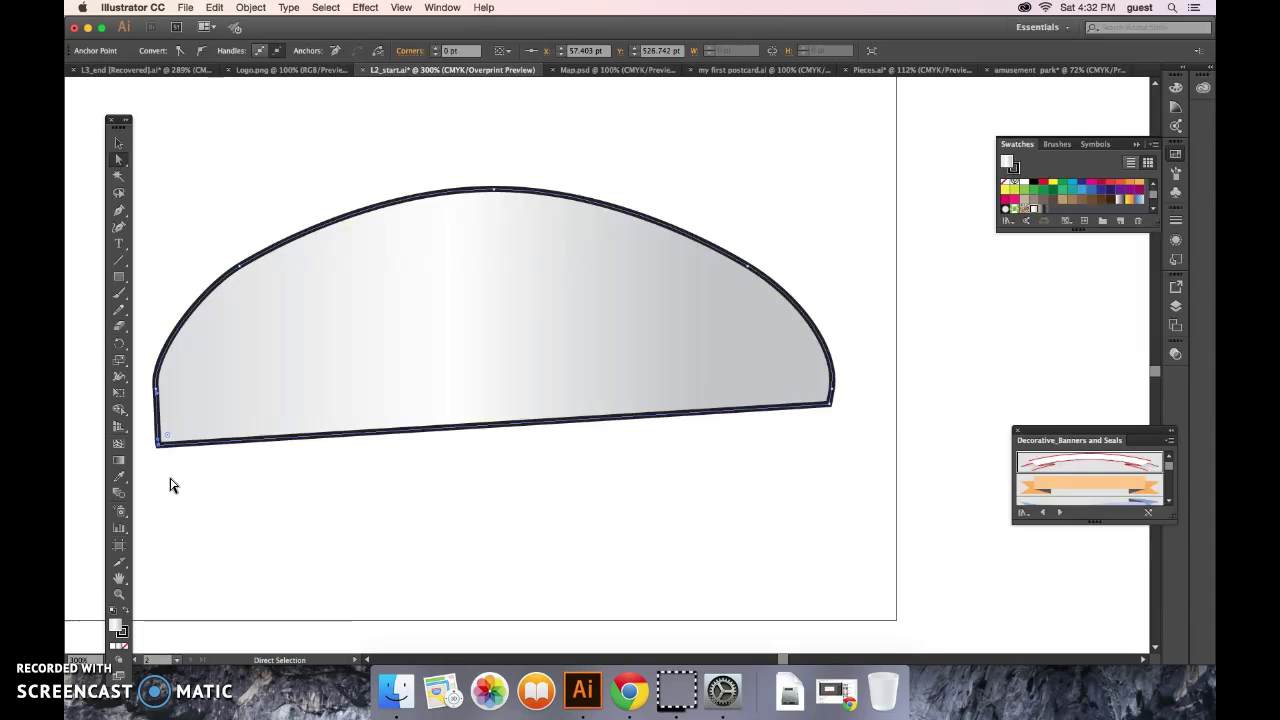
{"action": "left_click", "coordinate": [829, 405]}
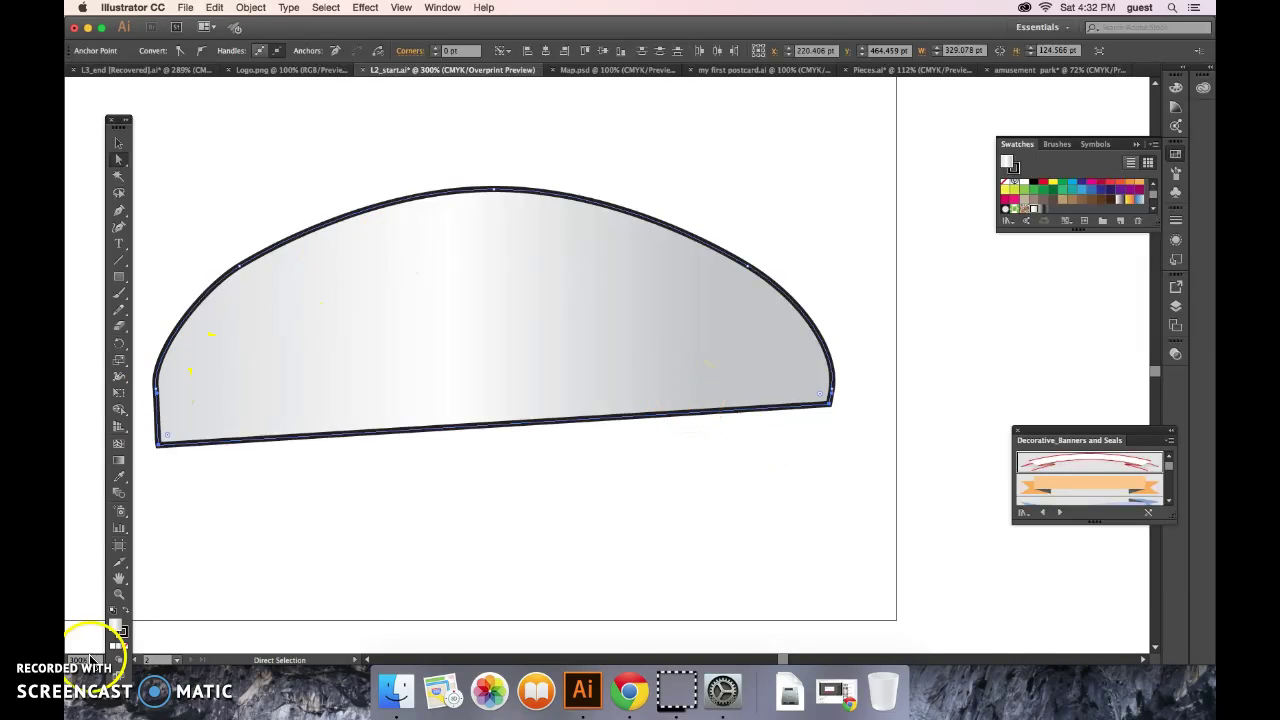
{"action": "left_click", "coordinate": [771, 149]}
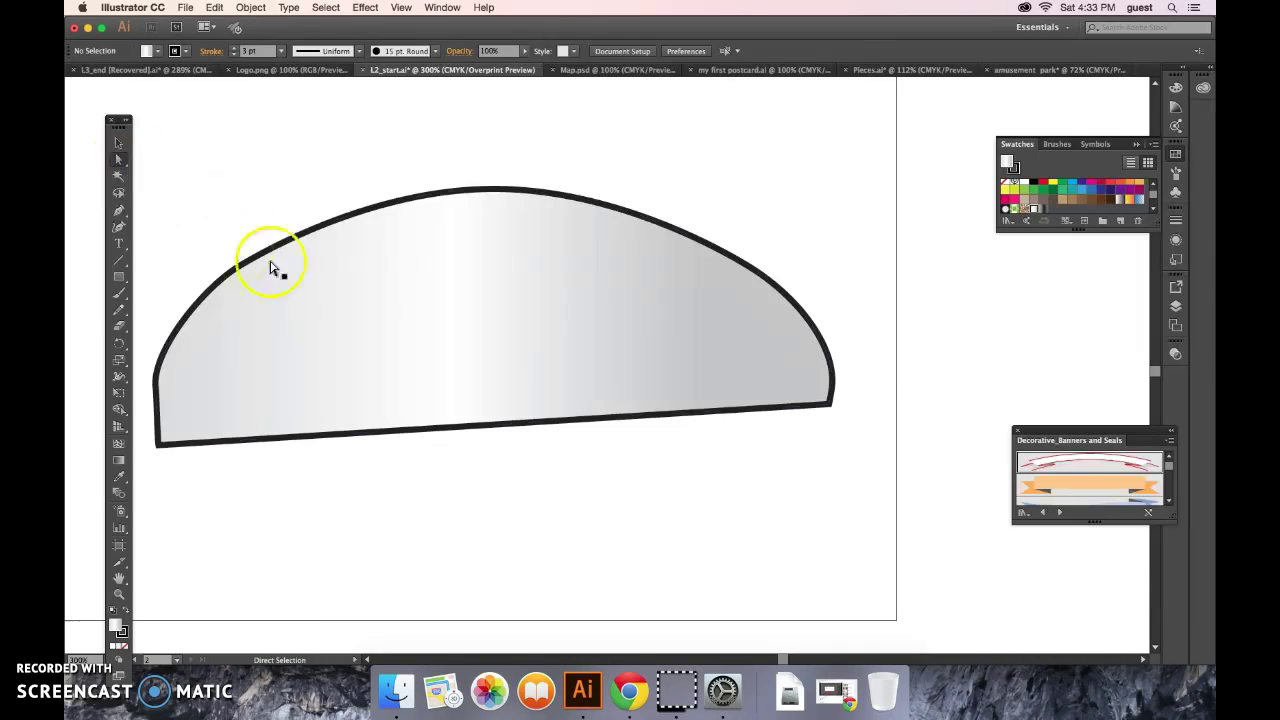
Step: Level the dome's slanted base by aligning its two bottom corner anchor points with Vertical Align Top
{"action": "left_click", "coordinate": [375, 218]}
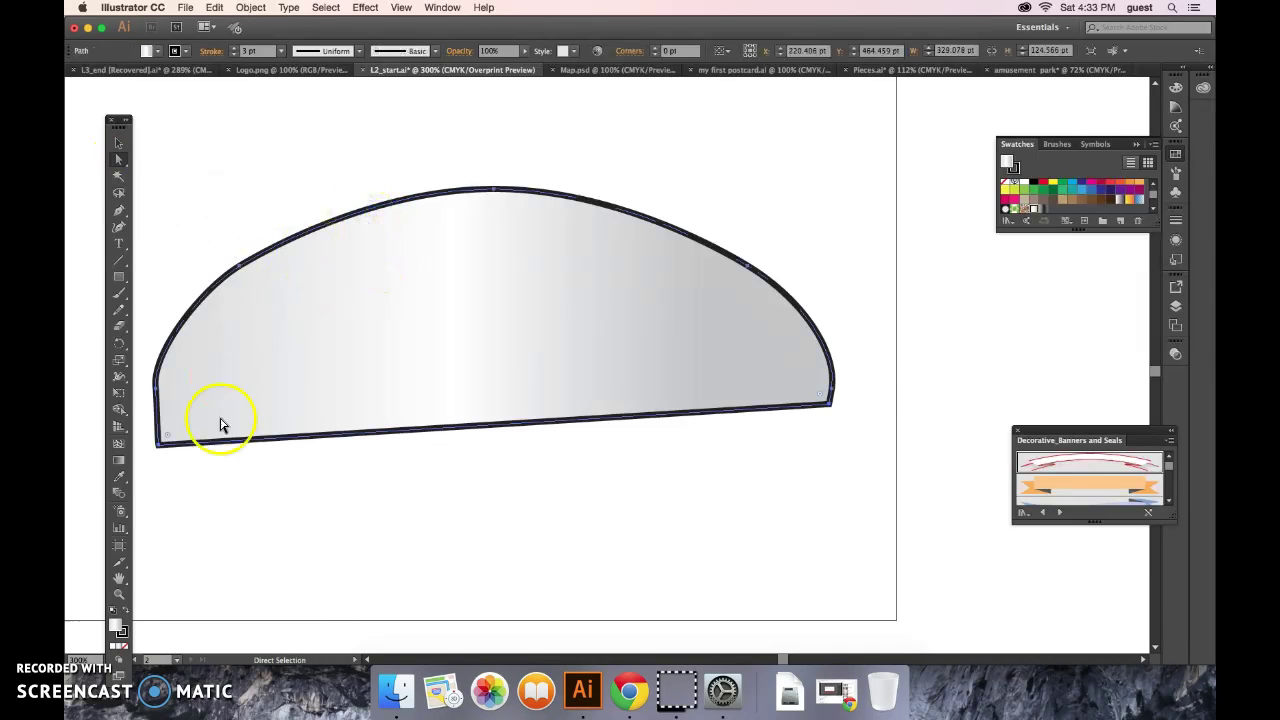
{"action": "left_click", "coordinate": [157, 440]}
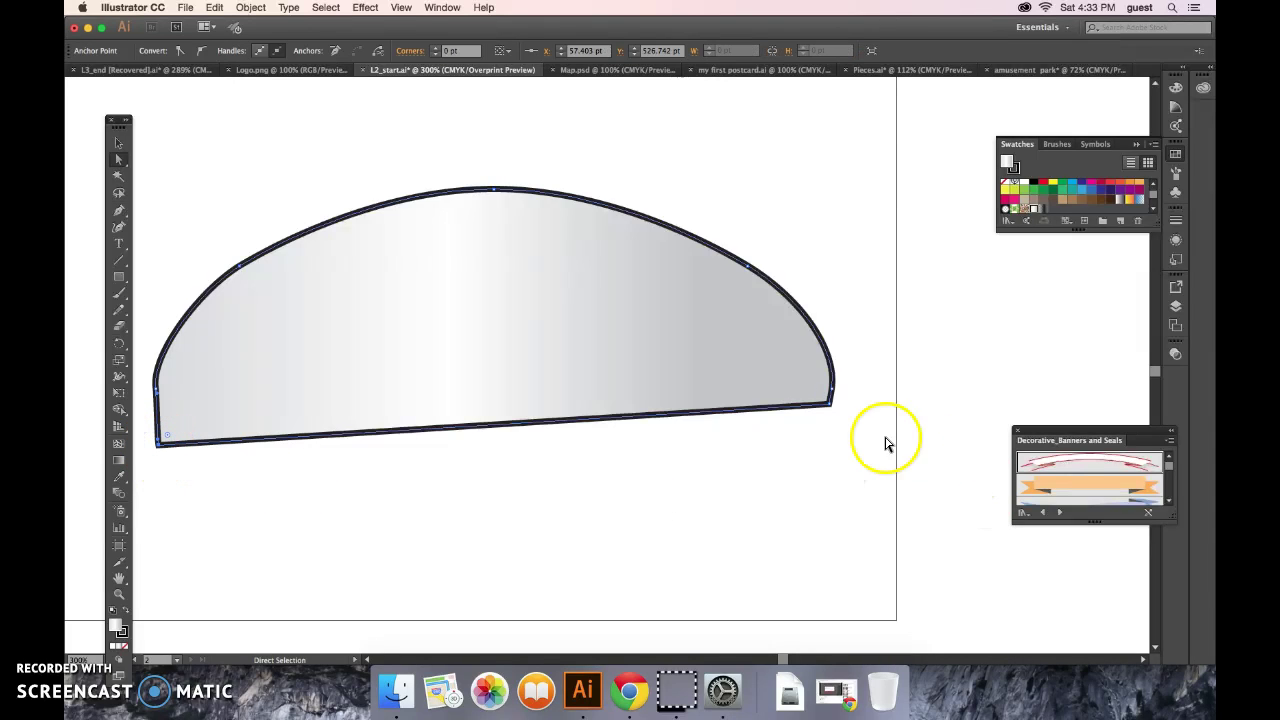
{"action": "left_click", "coordinate": [829, 407], "text": "shift"}
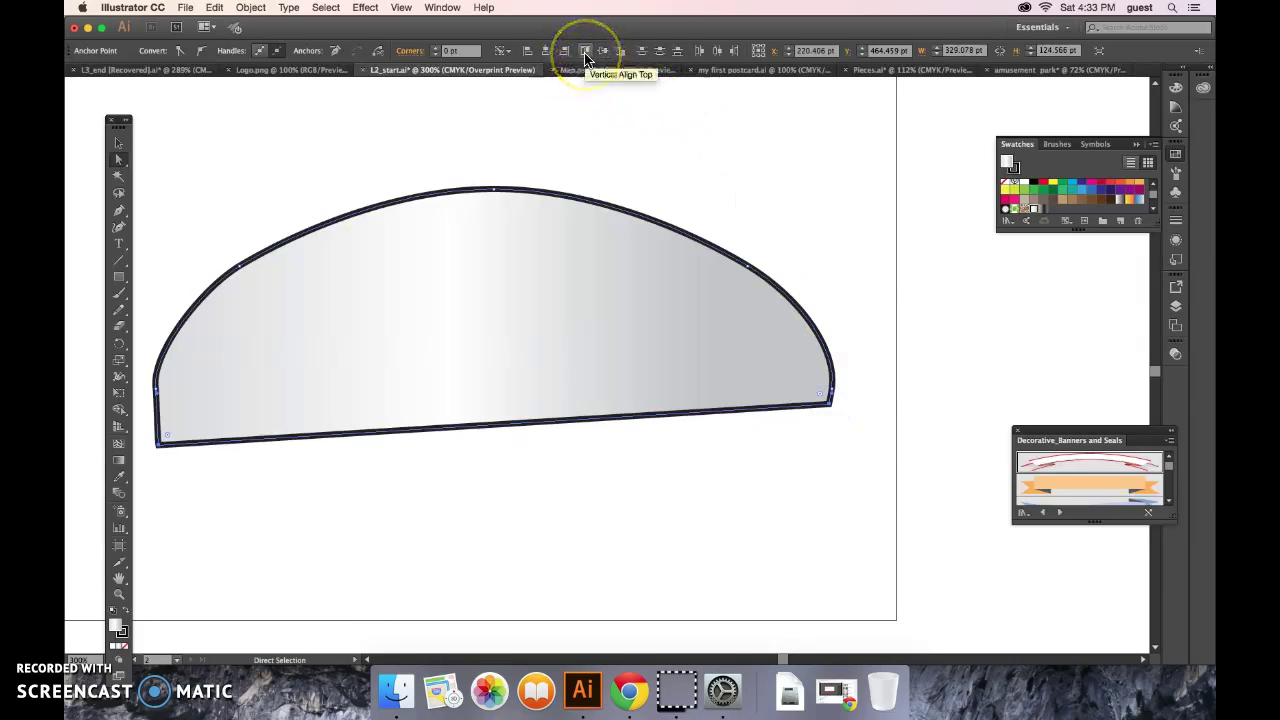
{"action": "left_click", "coordinate": [585, 51]}
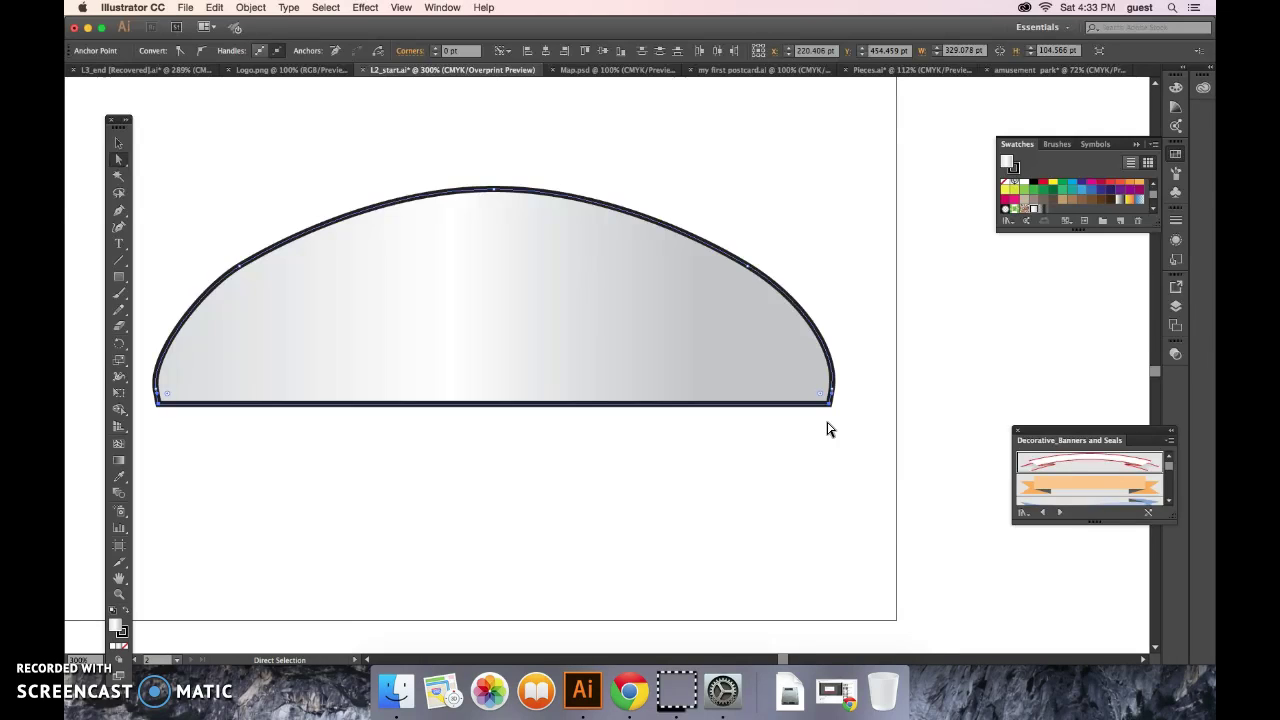
{"action": "key", "text": "super+0"}
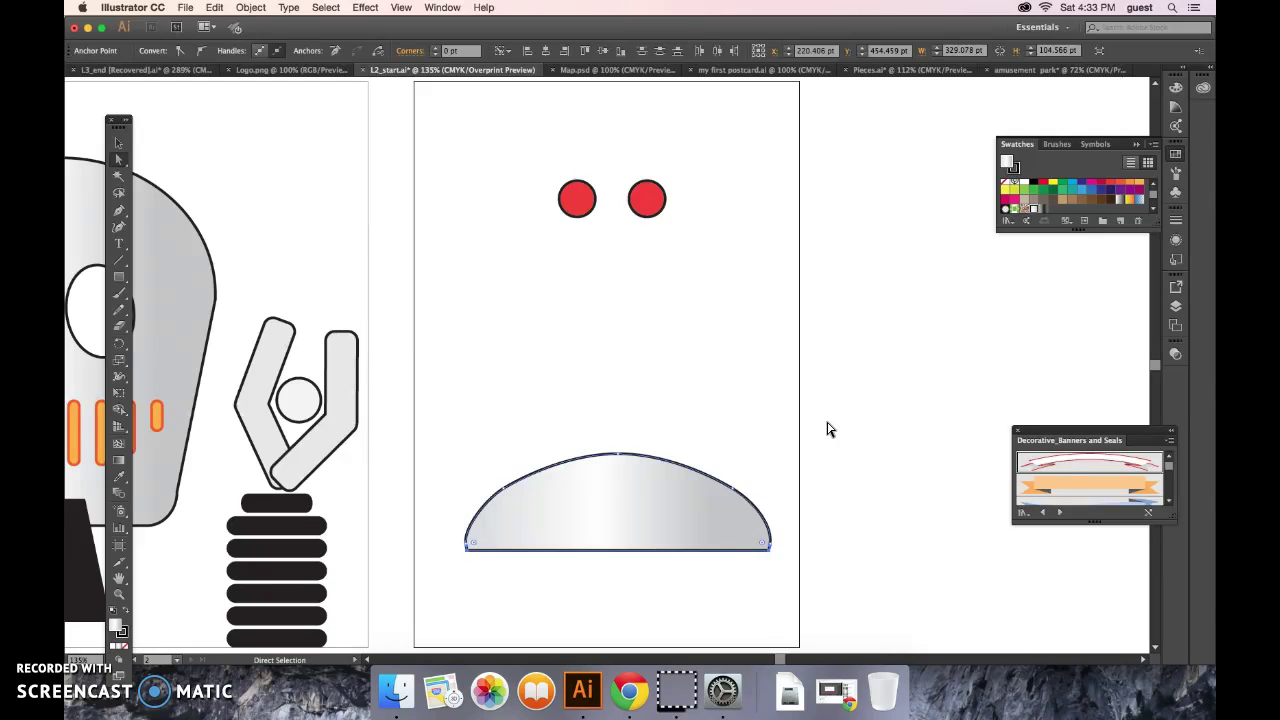
Step: Move the levelled dome from the second artboard to the area under the robot's head, beneath the neck on the first artboard
{"action": "key", "text": "super+minus"}
{"action": "key", "text": "super+minus"}
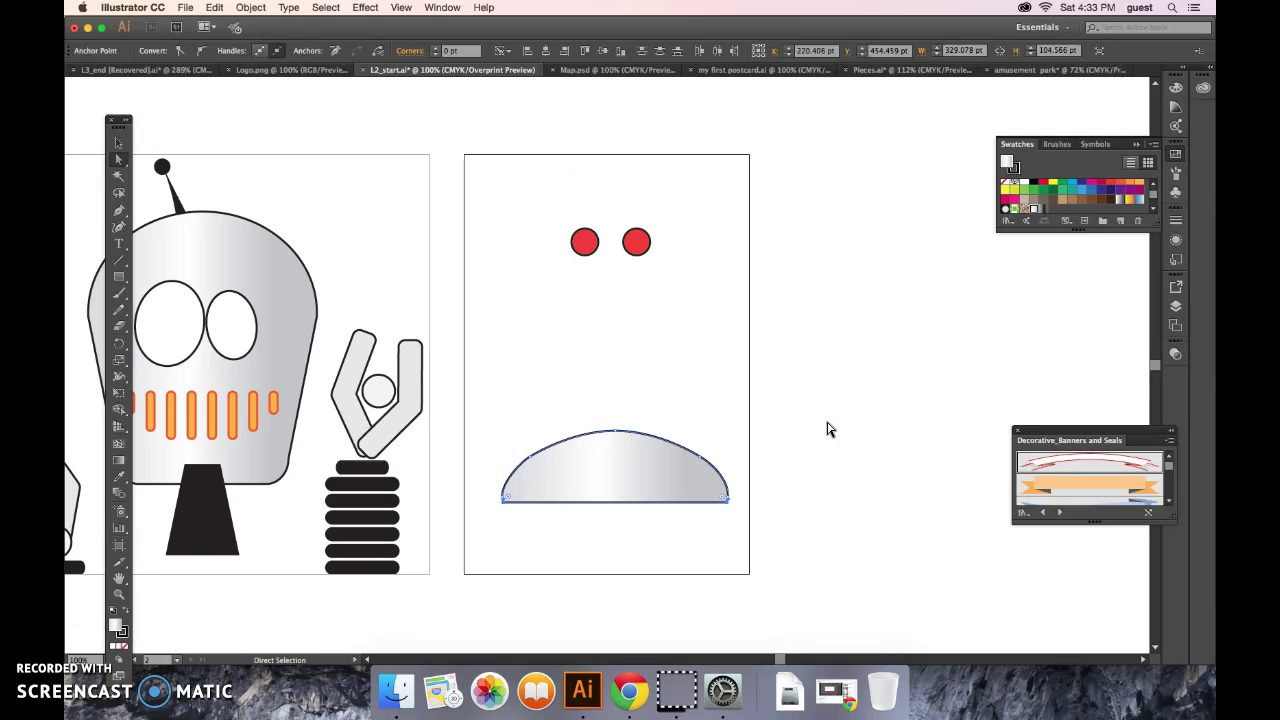
{"action": "left_click", "coordinate": [810, 434]}
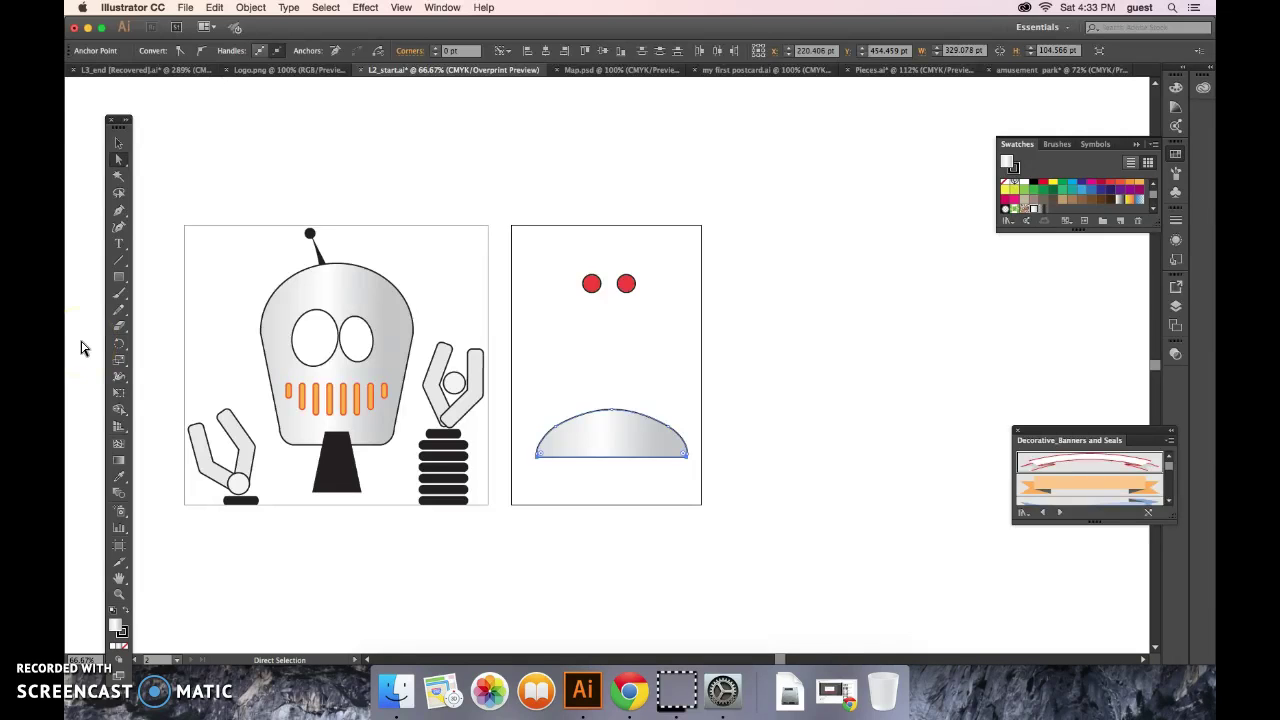
{"action": "key", "text": "v"}
{"action": "left_click", "coordinate": [143, 357]}
{"action": "left_click", "coordinate": [646, 445]}
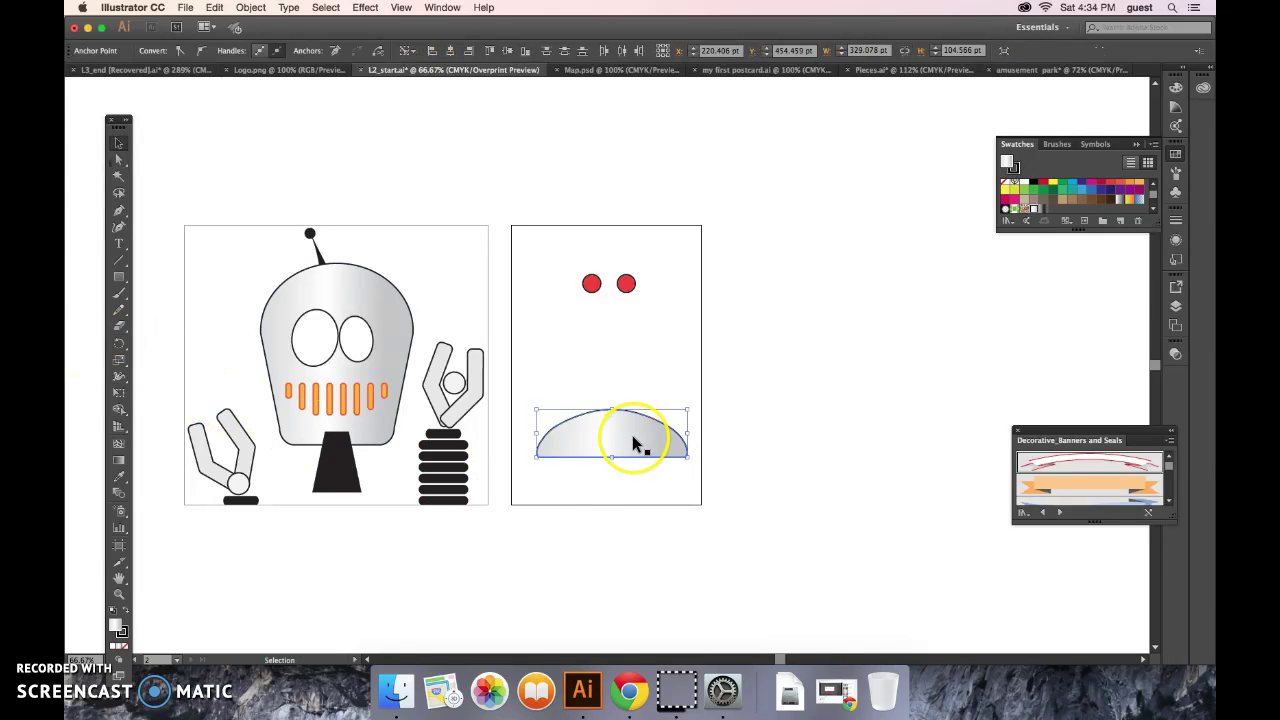
{"action": "left_click_drag", "start_coordinate": [614, 440], "coordinate": [358, 486]}
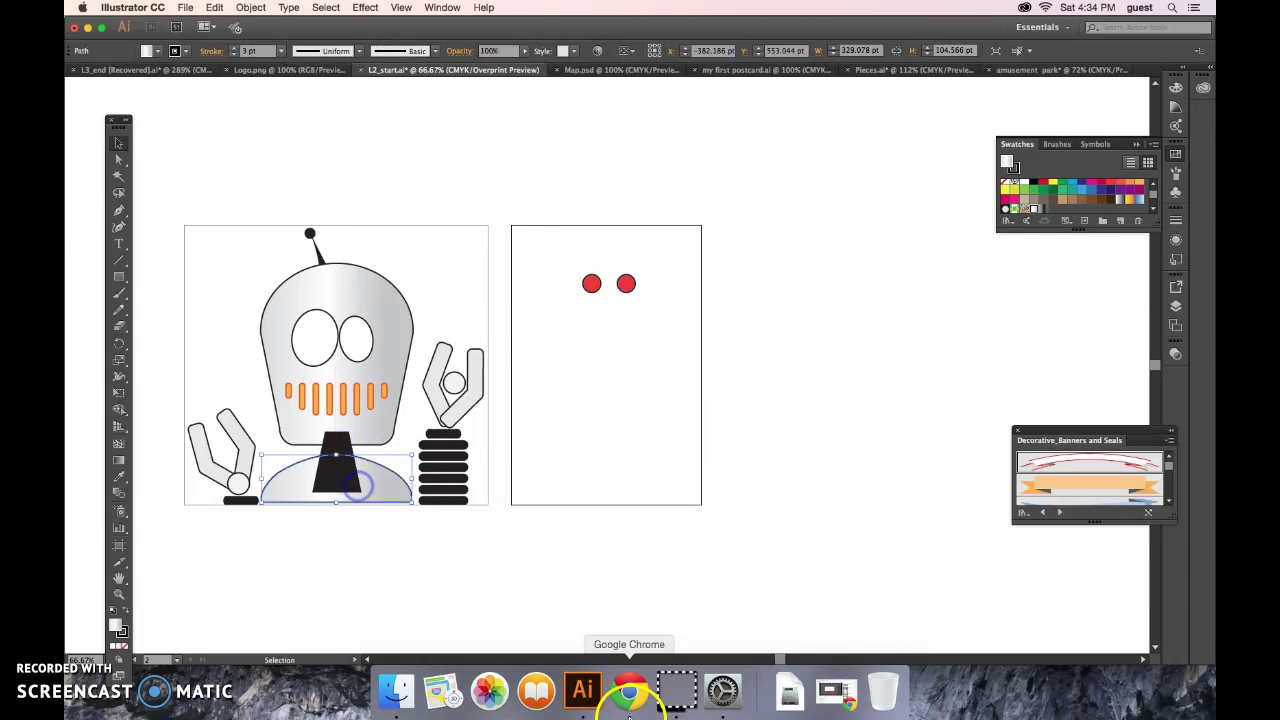
Step: Nudge the dome 4 pt down and 3 pt right so its base sits on the artboard's lower edge, and deselect it
{"action": "key", "text": "Down"}
{"action": "key", "text": "Down"}
{"action": "key", "text": "Down"}
{"action": "key", "text": "Down"}
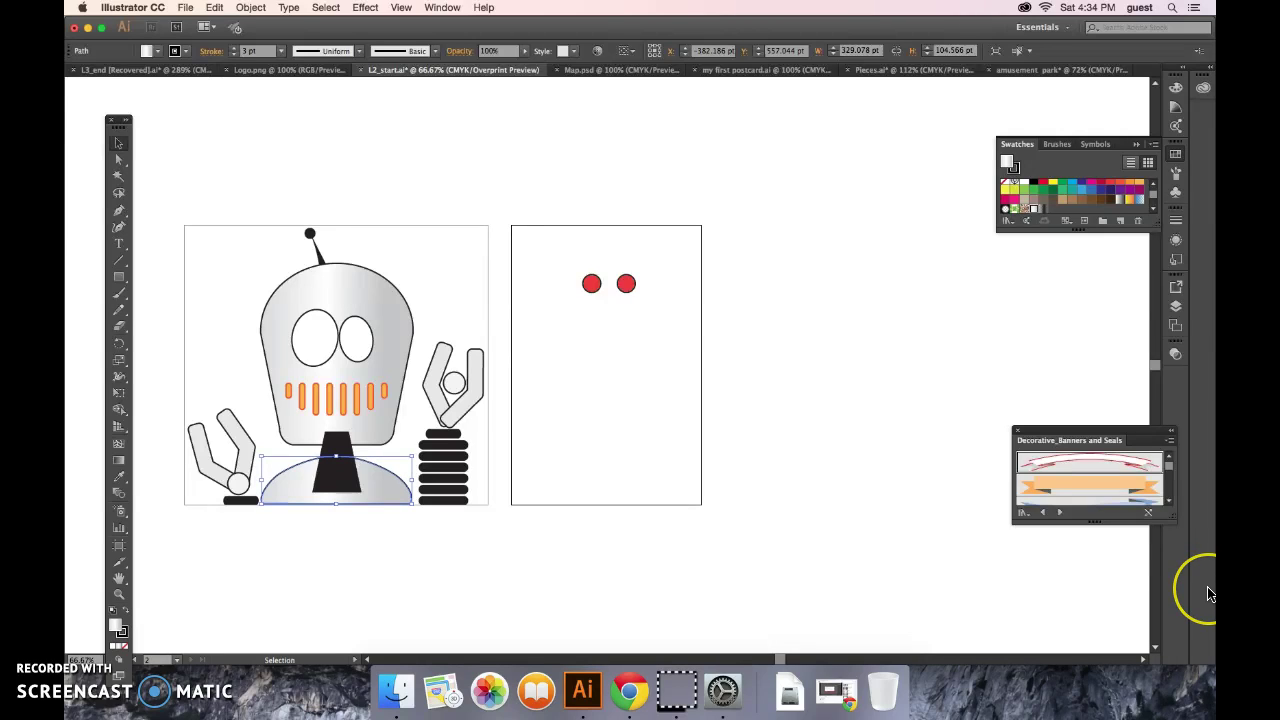
{"action": "left_click", "coordinate": [1206, 551]}
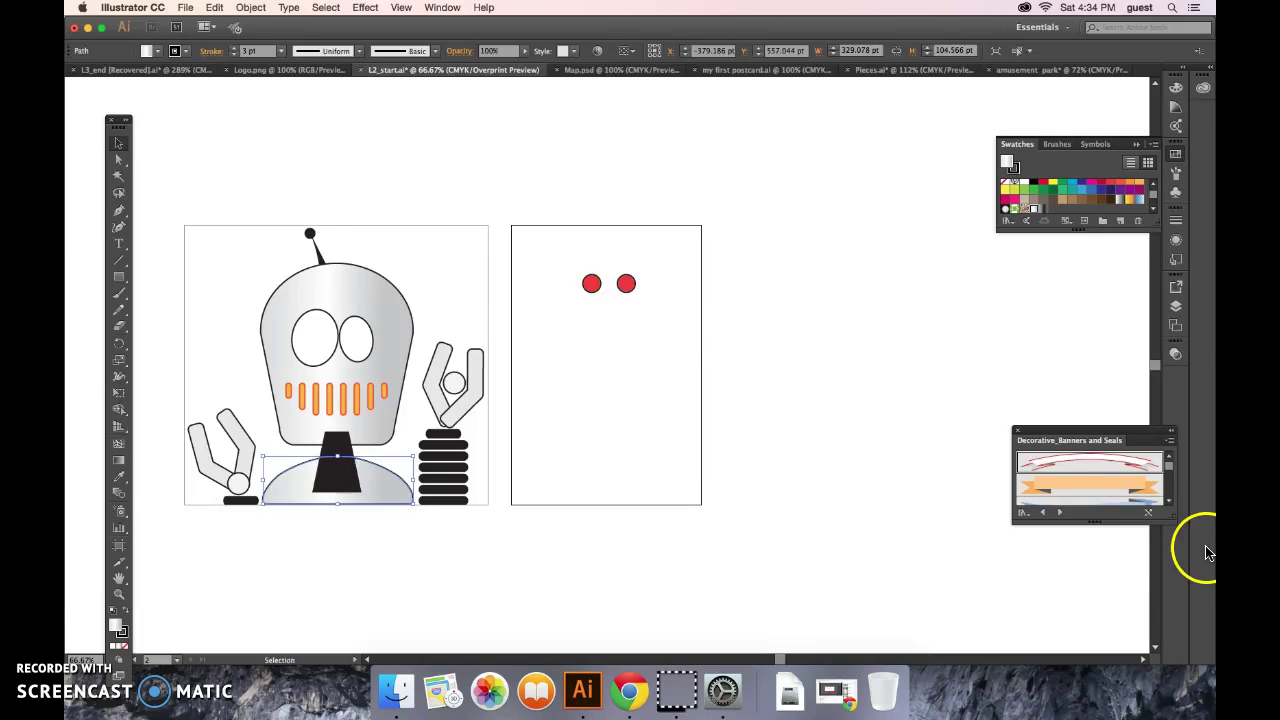
{"action": "left_click", "coordinate": [405, 568]}
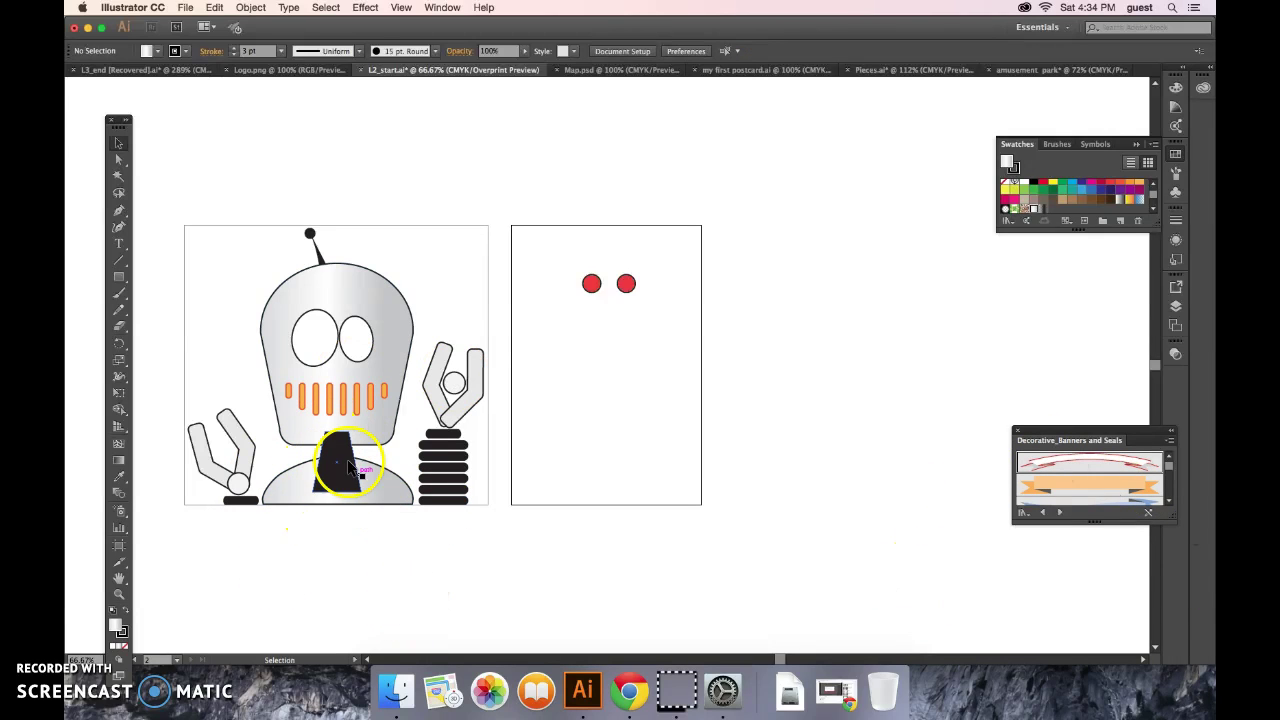
Step: Bring the dome to the front of the stacking order so it covers the lower part of the black neck
{"action": "left_click", "coordinate": [391, 483]}
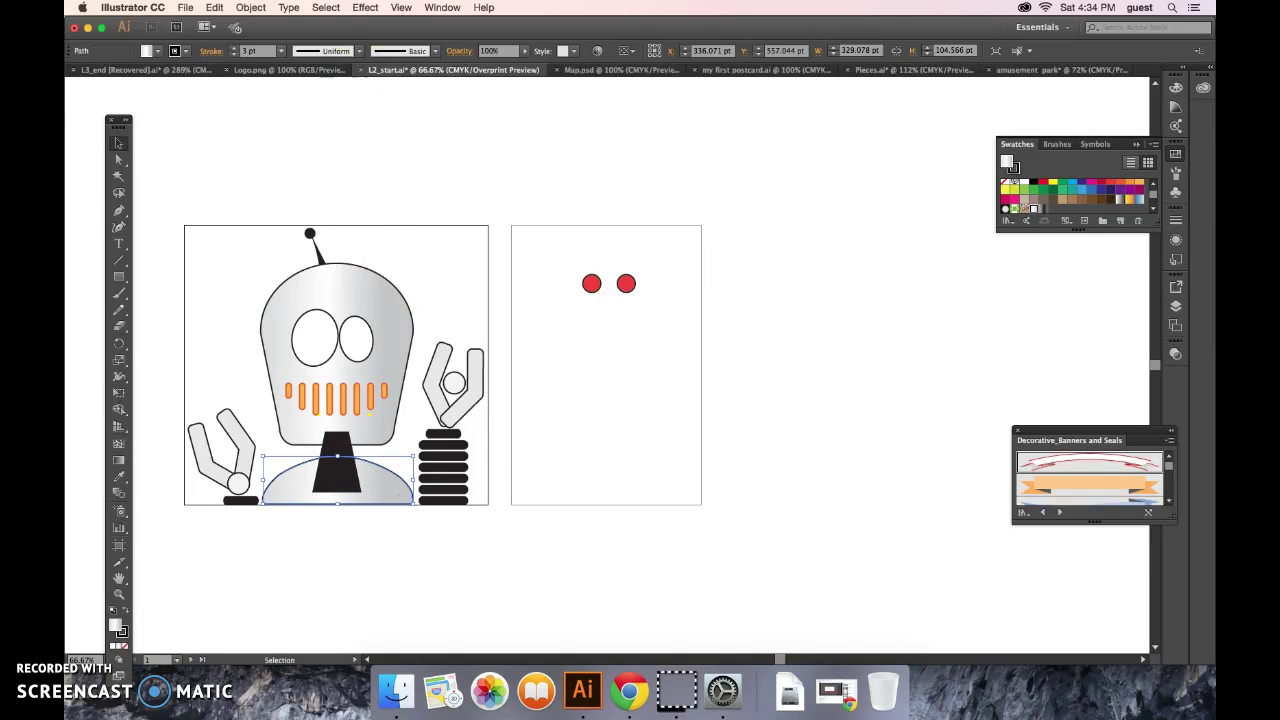
{"action": "left_click", "coordinate": [250, 7]}
{"action": "mouse_move", "coordinate": [306, 37]}
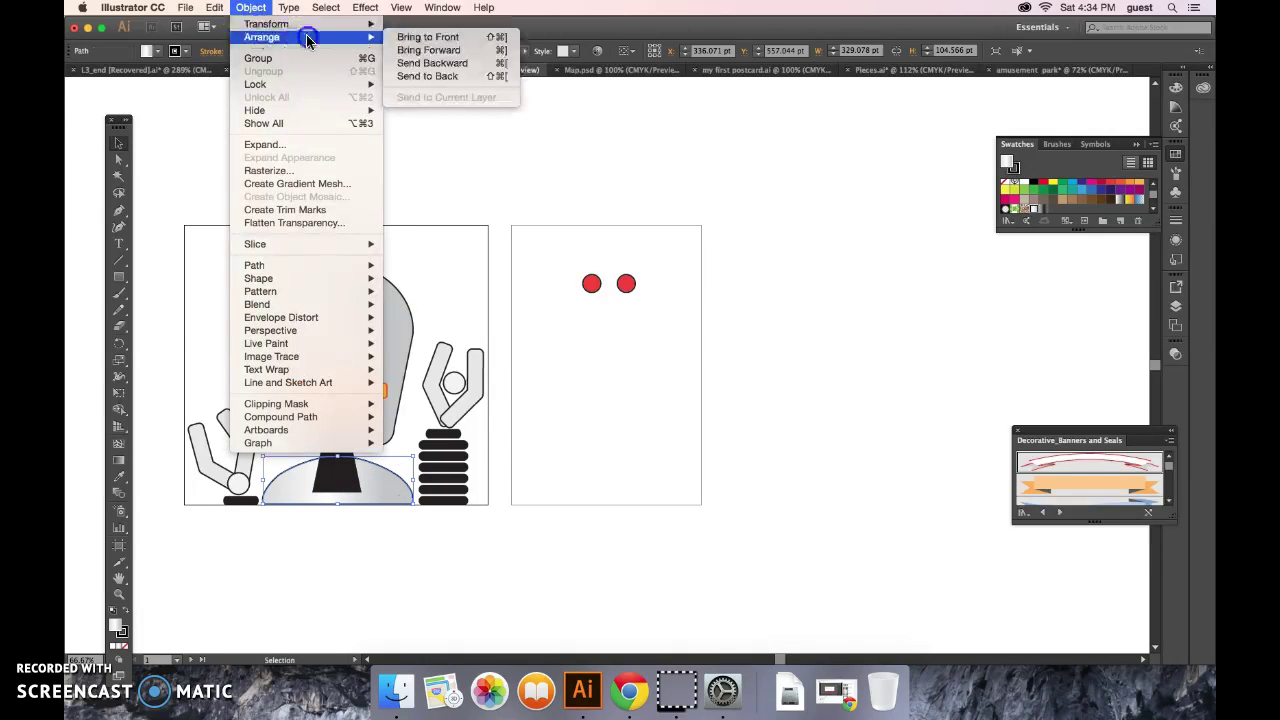
{"action": "left_click", "coordinate": [386, 38]}
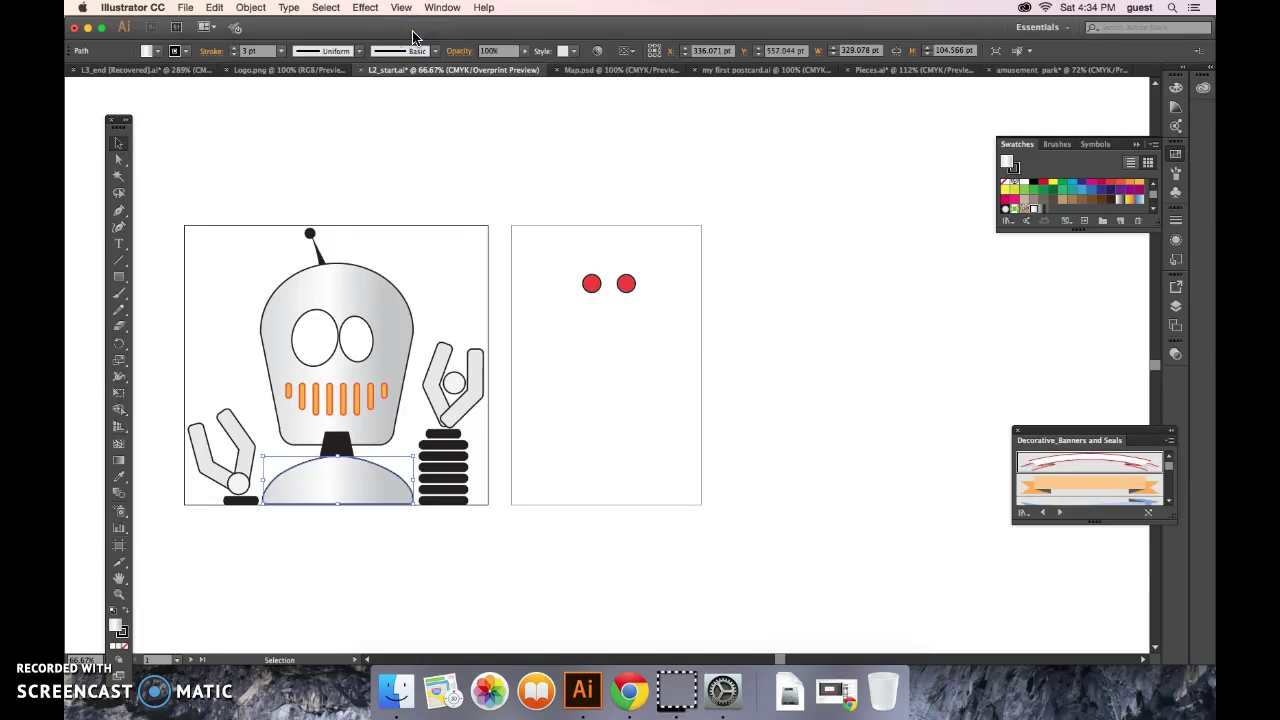
{"action": "left_click", "coordinate": [474, 290]}
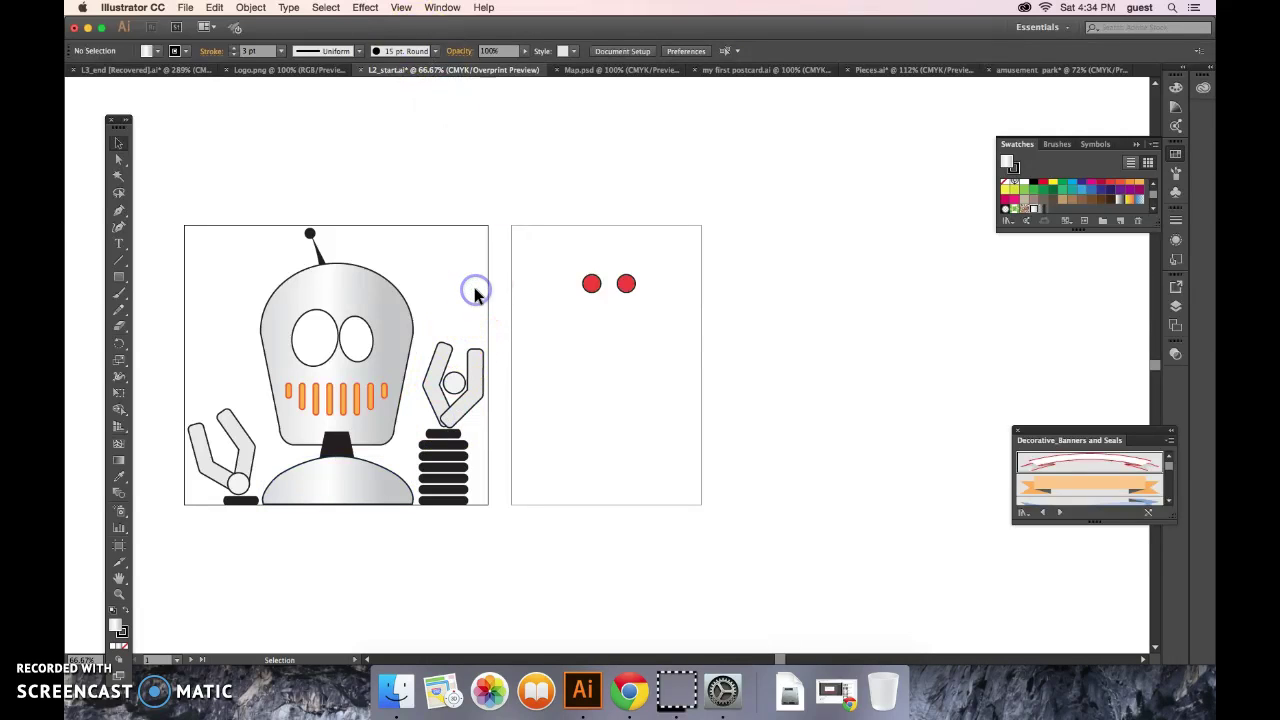
Step: Bring the robot's black neck shape to the front of the stacking order
{"action": "left_click", "coordinate": [338, 445]}
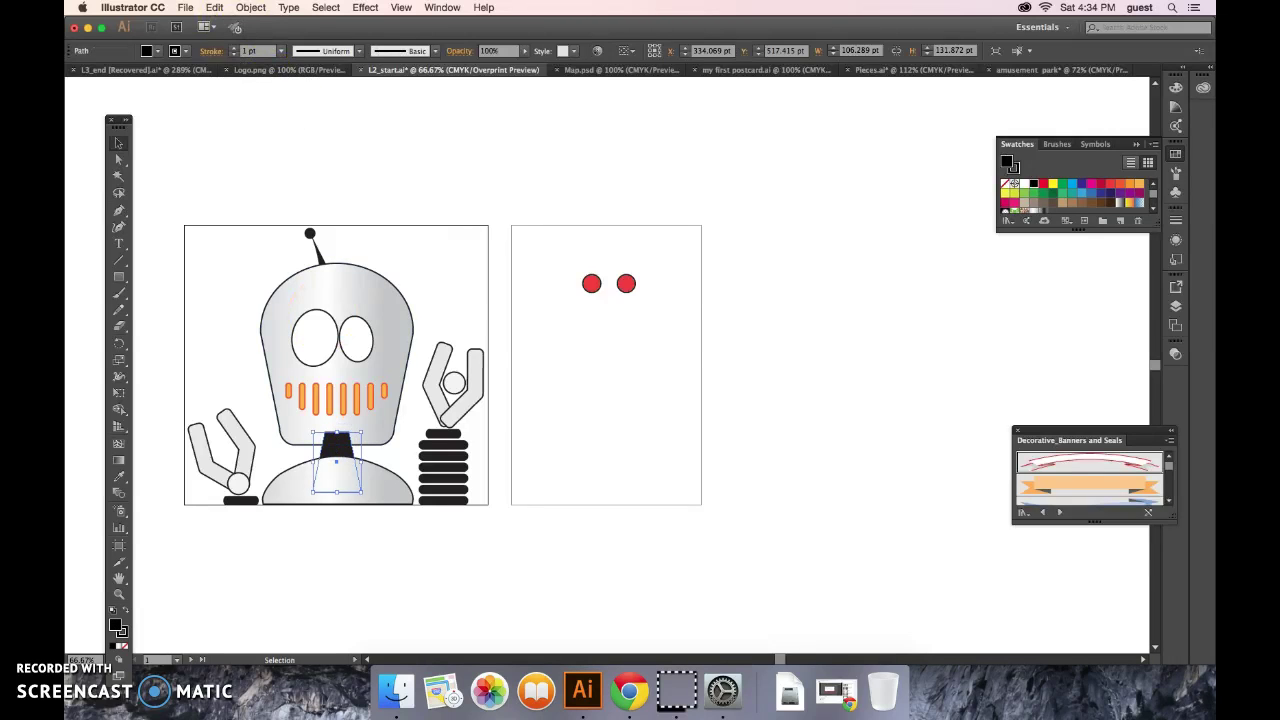
{"action": "left_click", "coordinate": [250, 7]}
{"action": "mouse_move", "coordinate": [276, 40]}
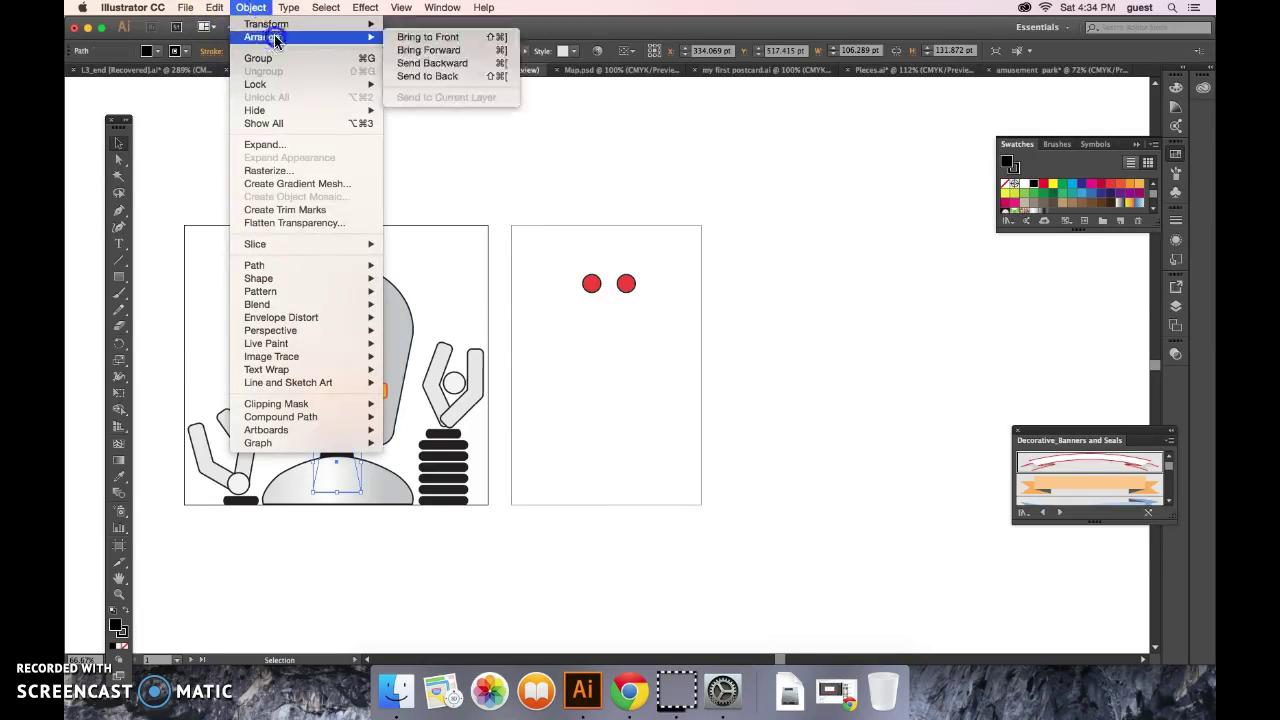
{"action": "left_click", "coordinate": [433, 40]}
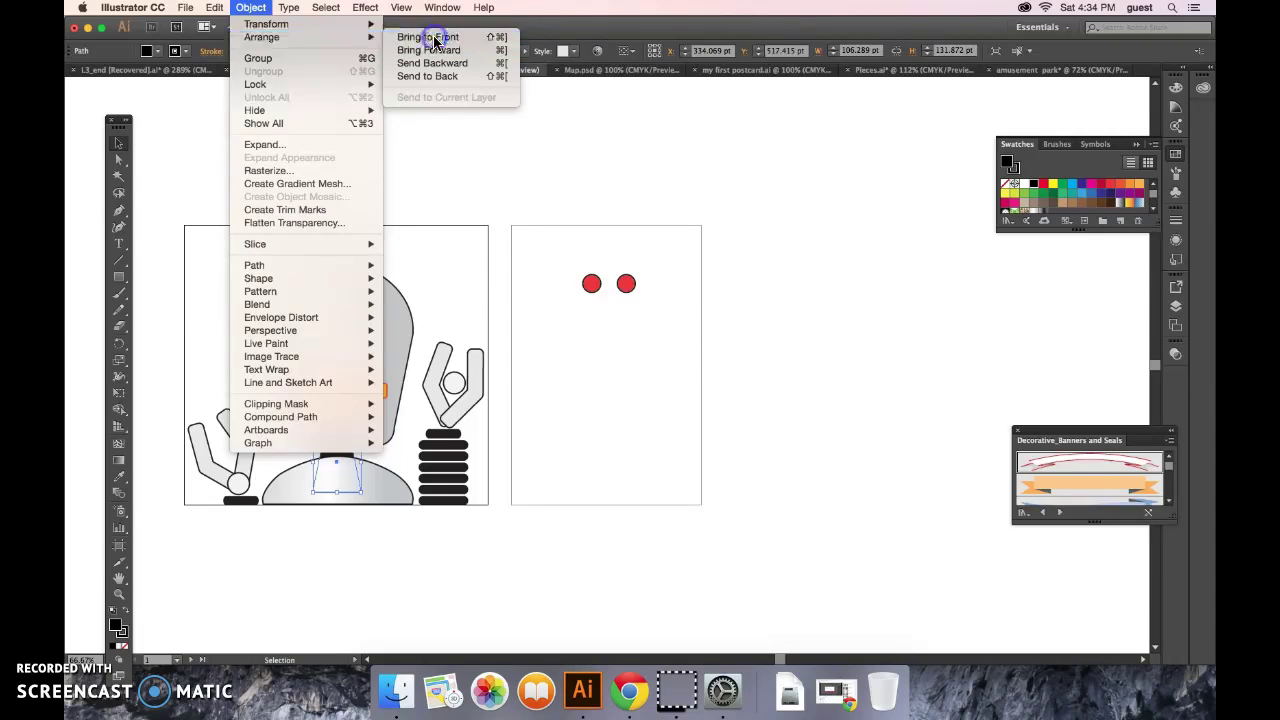
Step: Send the neck shape to the back of the stacking order, behind the head and dome, and deselect it
{"action": "left_click", "coordinate": [250, 8]}
{"action": "mouse_move", "coordinate": [262, 37]}
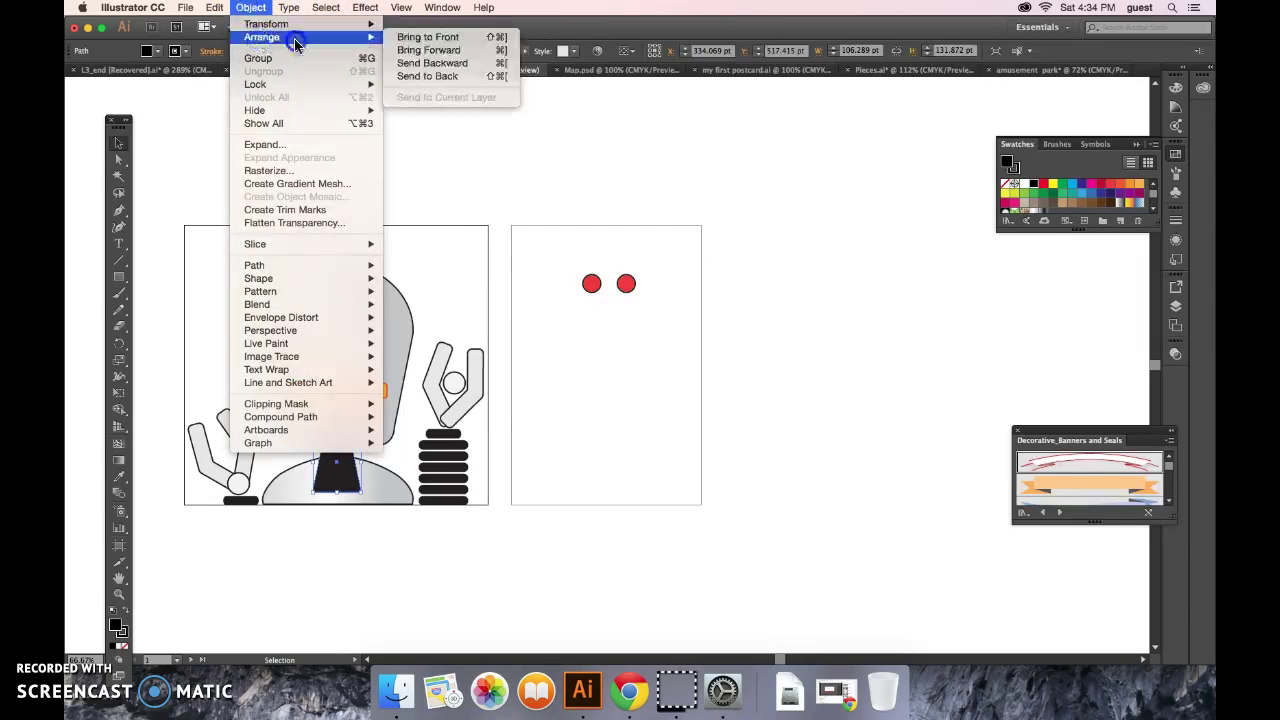
{"action": "left_click", "coordinate": [440, 77]}
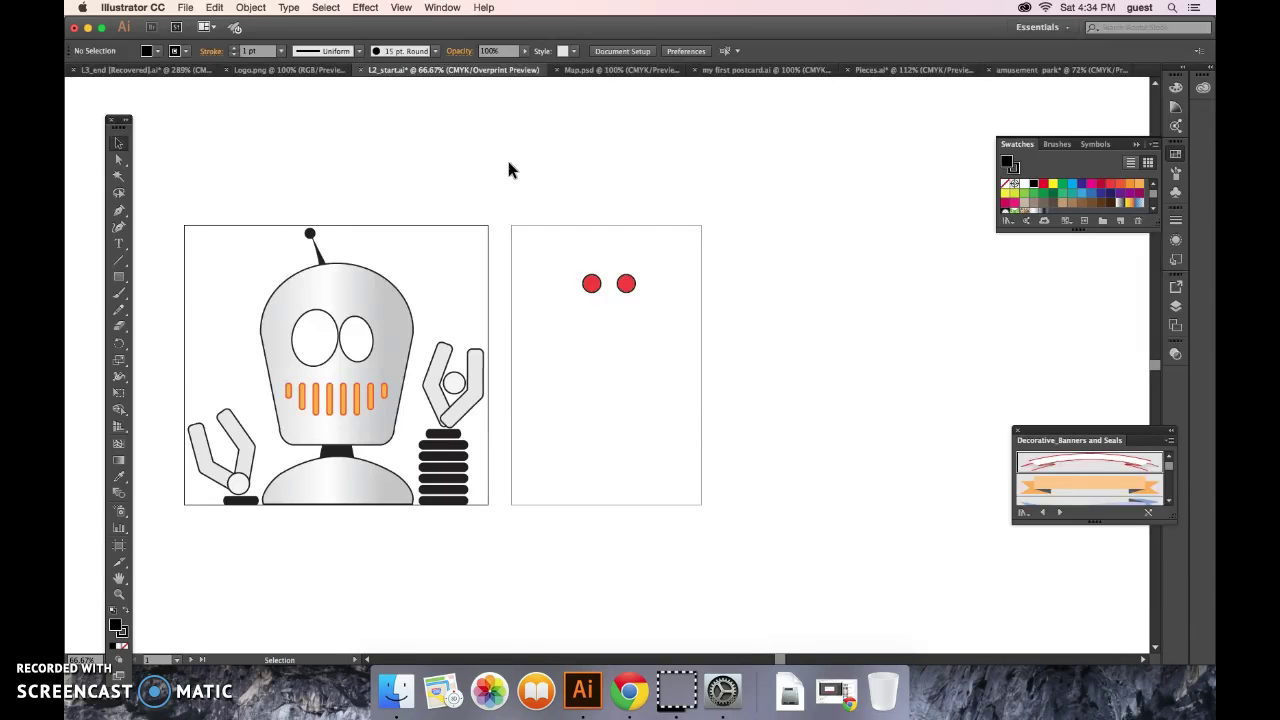
Step: Examine which pieces of the robot's raised arm select separately or as a group, testing several black bars and the claw hand
{"action": "left_click", "coordinate": [449, 442]}
{"action": "left_click", "coordinate": [466, 434]}
{"action": "left_click_drag", "start_coordinate": [452, 434], "coordinate": [458, 485]}
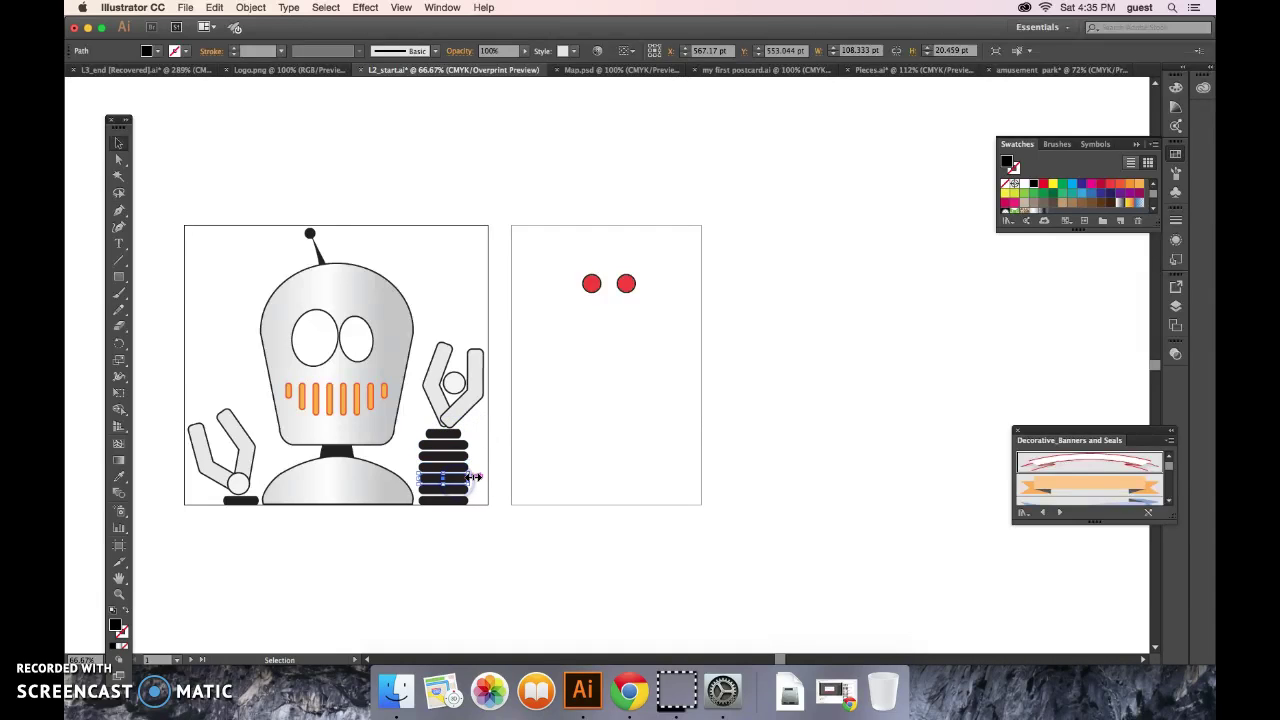
{"action": "left_click", "coordinate": [436, 402]}
{"action": "left_click_drag", "start_coordinate": [507, 370], "coordinate": [442, 407]}
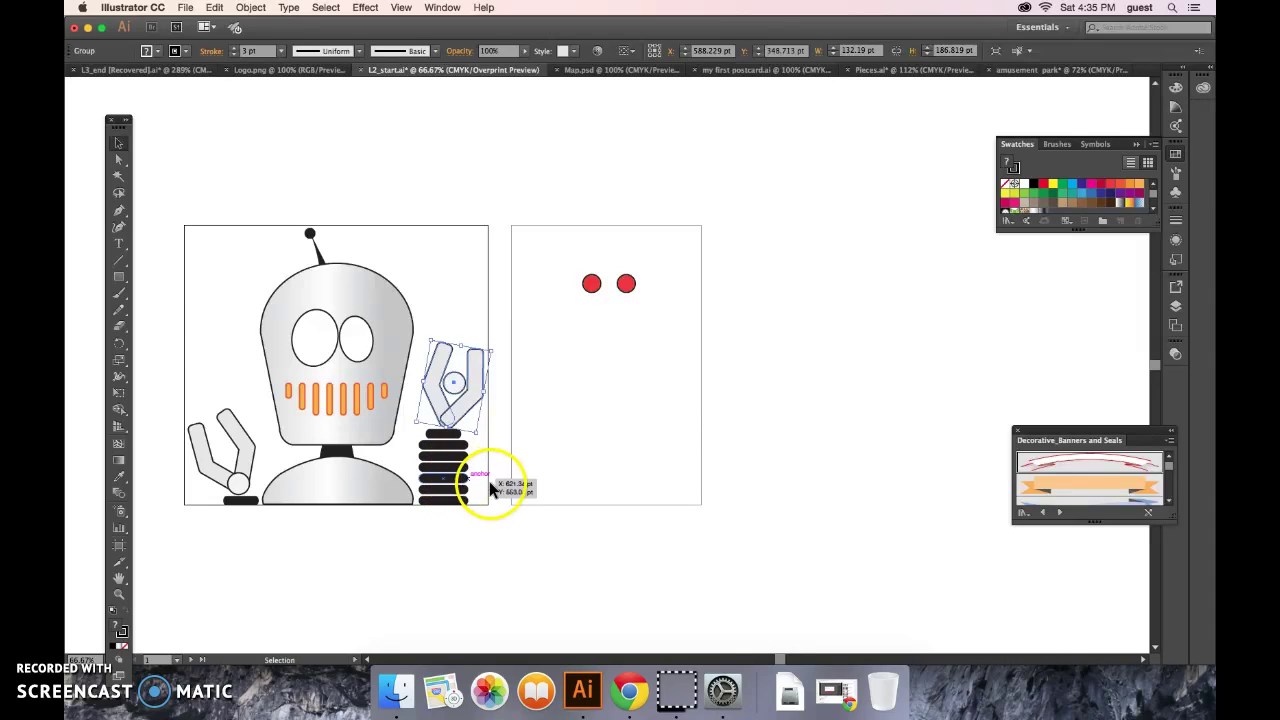
{"action": "left_click", "coordinate": [566, 438]}
{"action": "left_click", "coordinate": [457, 445]}
{"action": "left_click", "coordinate": [466, 457]}
{"action": "left_click_drag", "start_coordinate": [457, 465], "coordinate": [458, 478]}
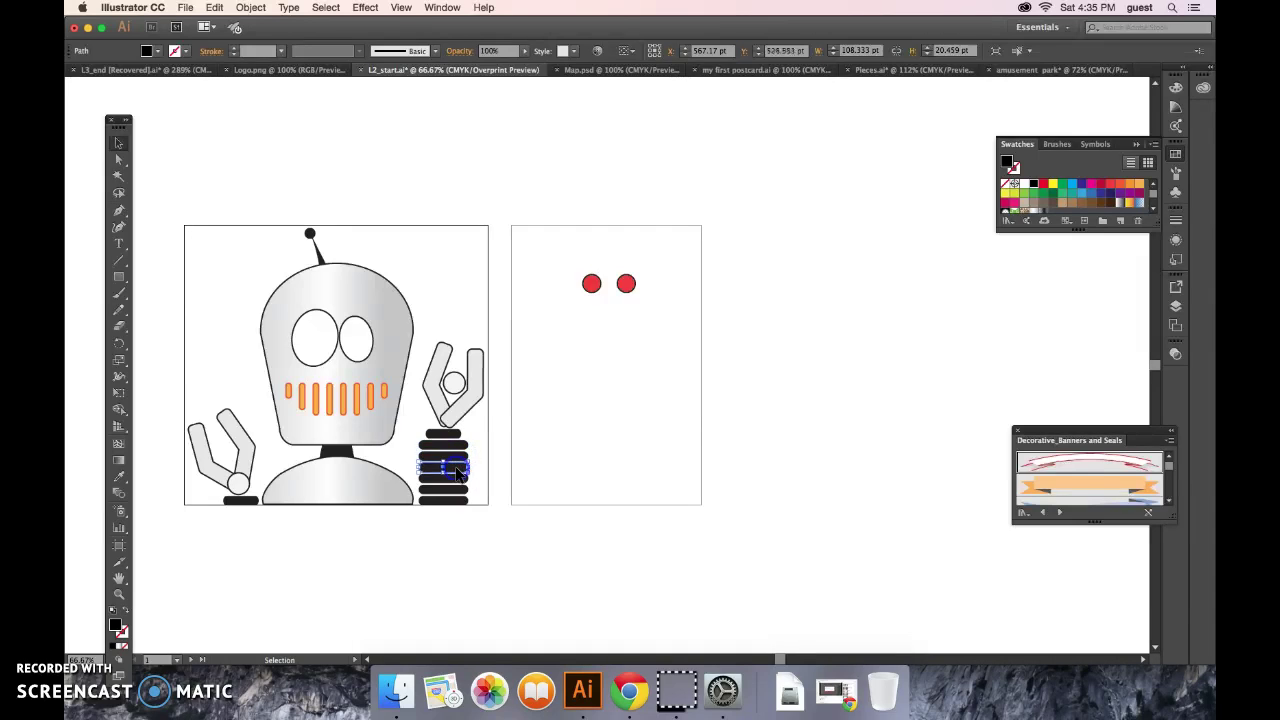
{"action": "left_click", "coordinate": [468, 398]}
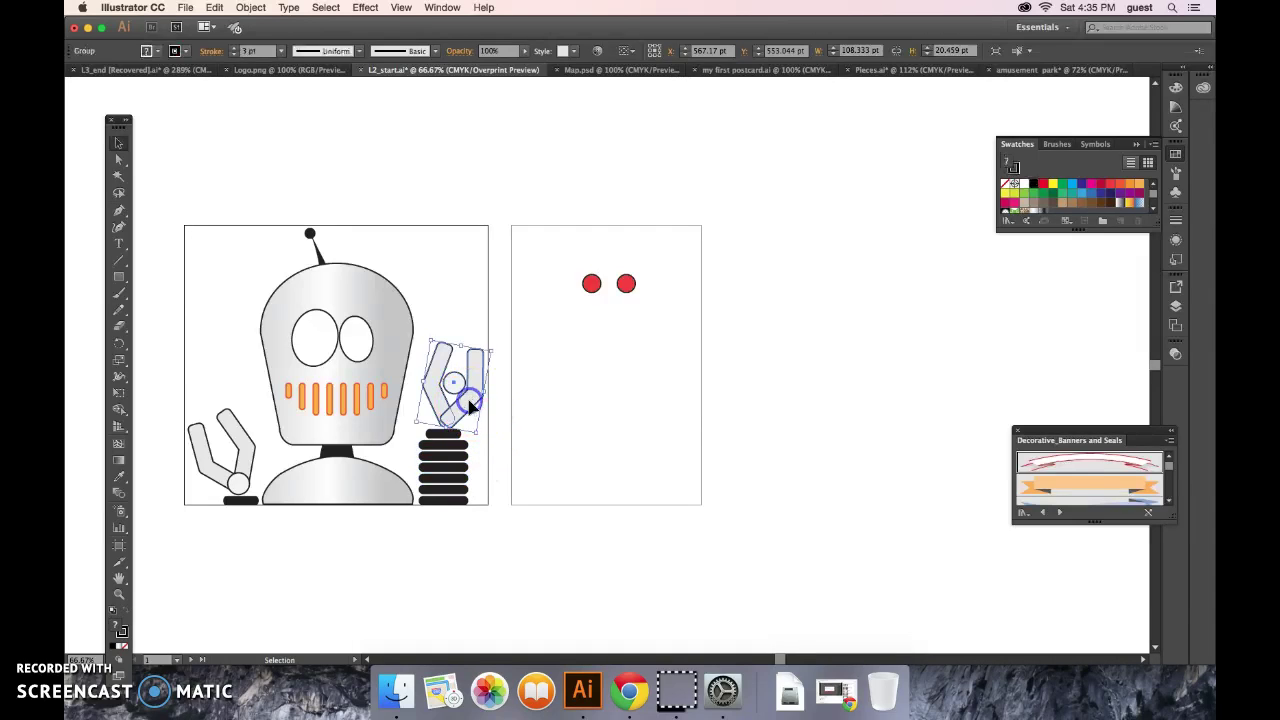
Step: Group all the black bars of the raised arm and check that they select as one object
{"action": "left_click", "coordinate": [545, 457]}
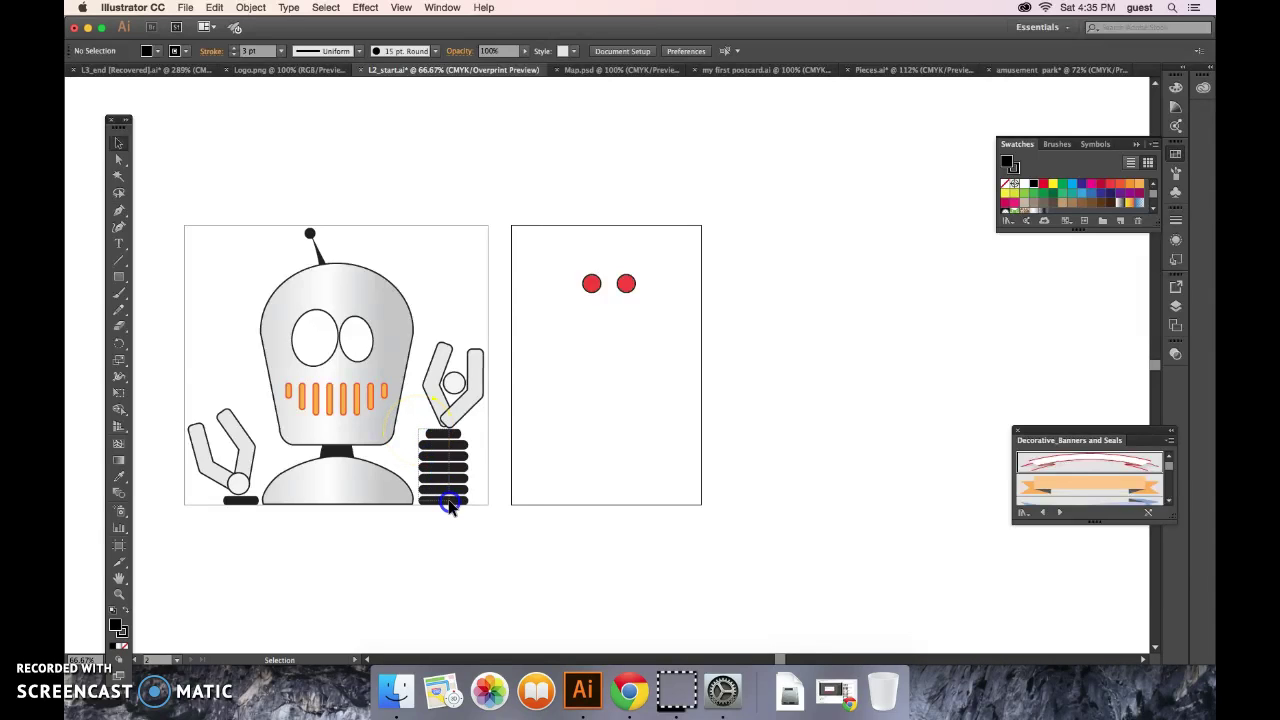
{"action": "left_click", "coordinate": [452, 512]}
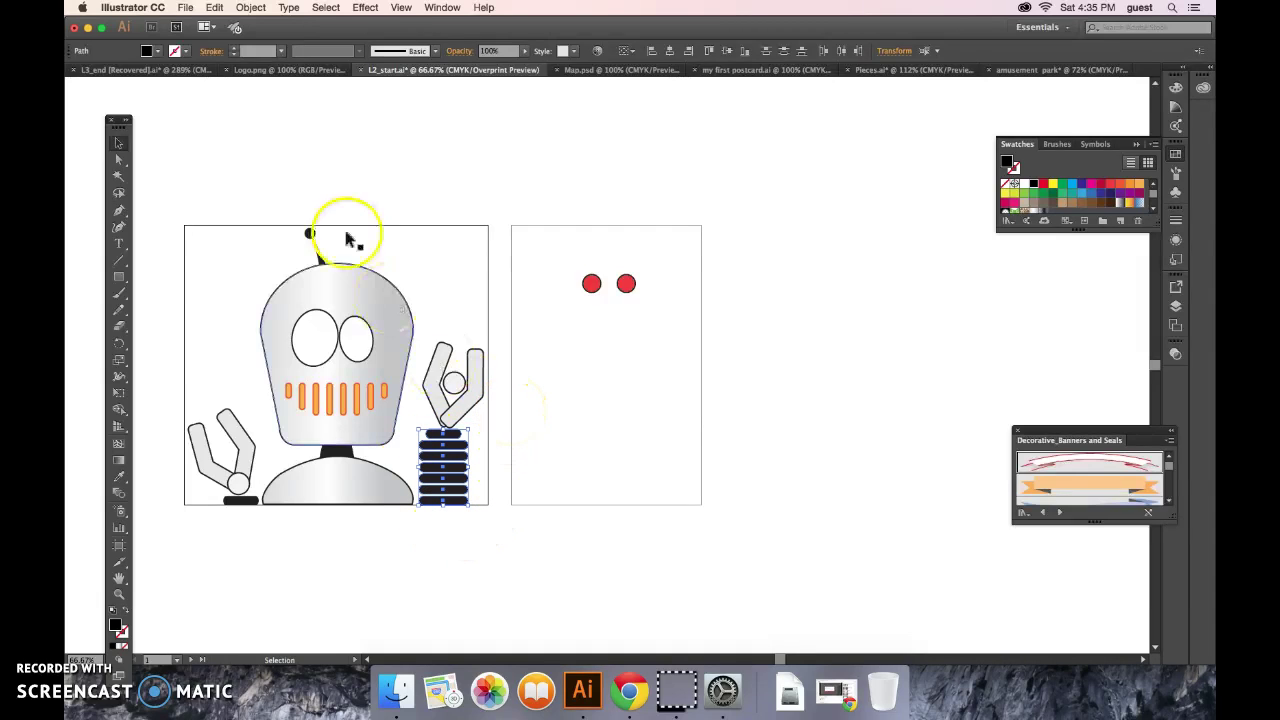
{"action": "left_click", "coordinate": [260, 8]}
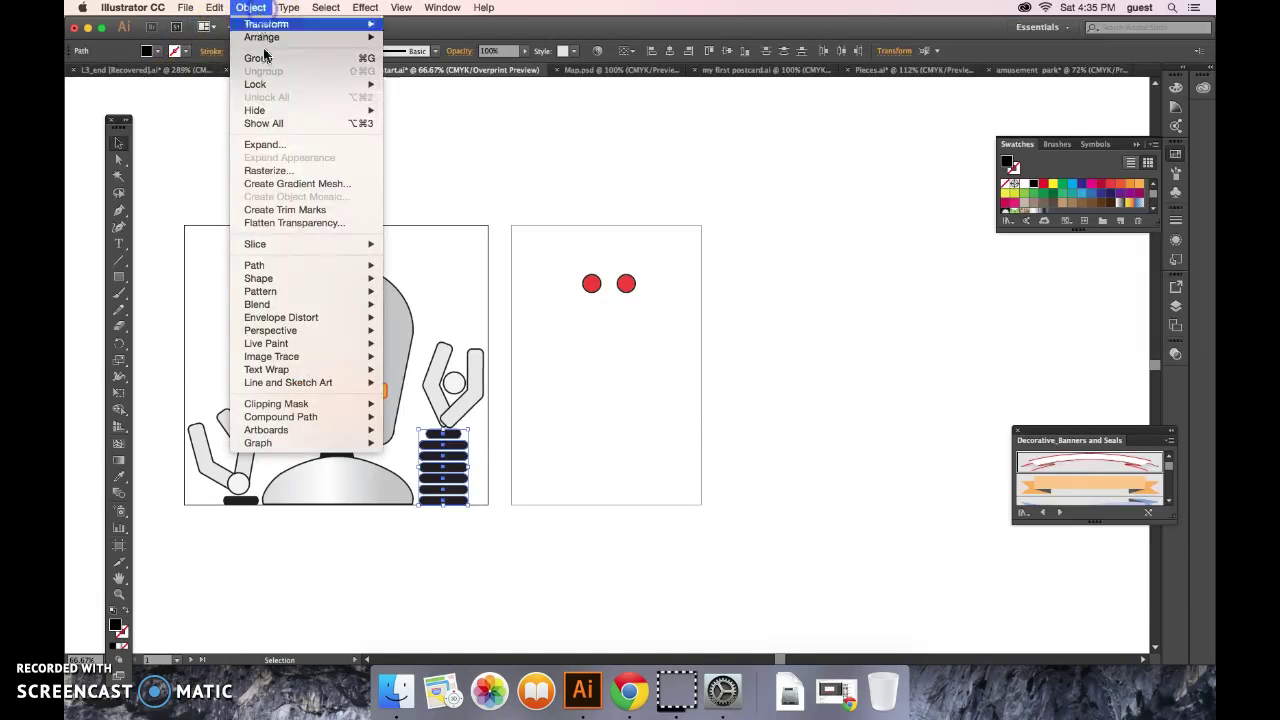
{"action": "left_click", "coordinate": [262, 57]}
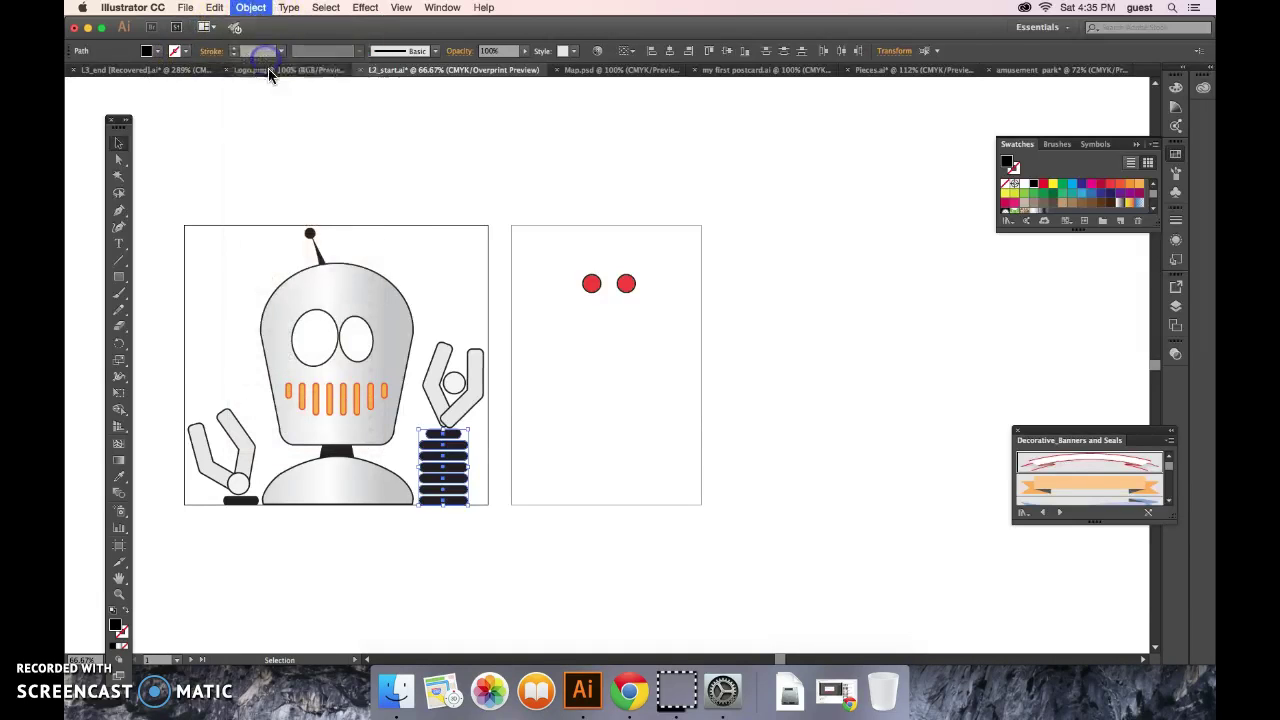
{"action": "left_click", "coordinate": [566, 459]}
{"action": "left_click", "coordinate": [458, 470]}
{"action": "left_click", "coordinate": [594, 440]}
{"action": "left_click", "coordinate": [452, 442]}
{"action": "left_click", "coordinate": [620, 480]}
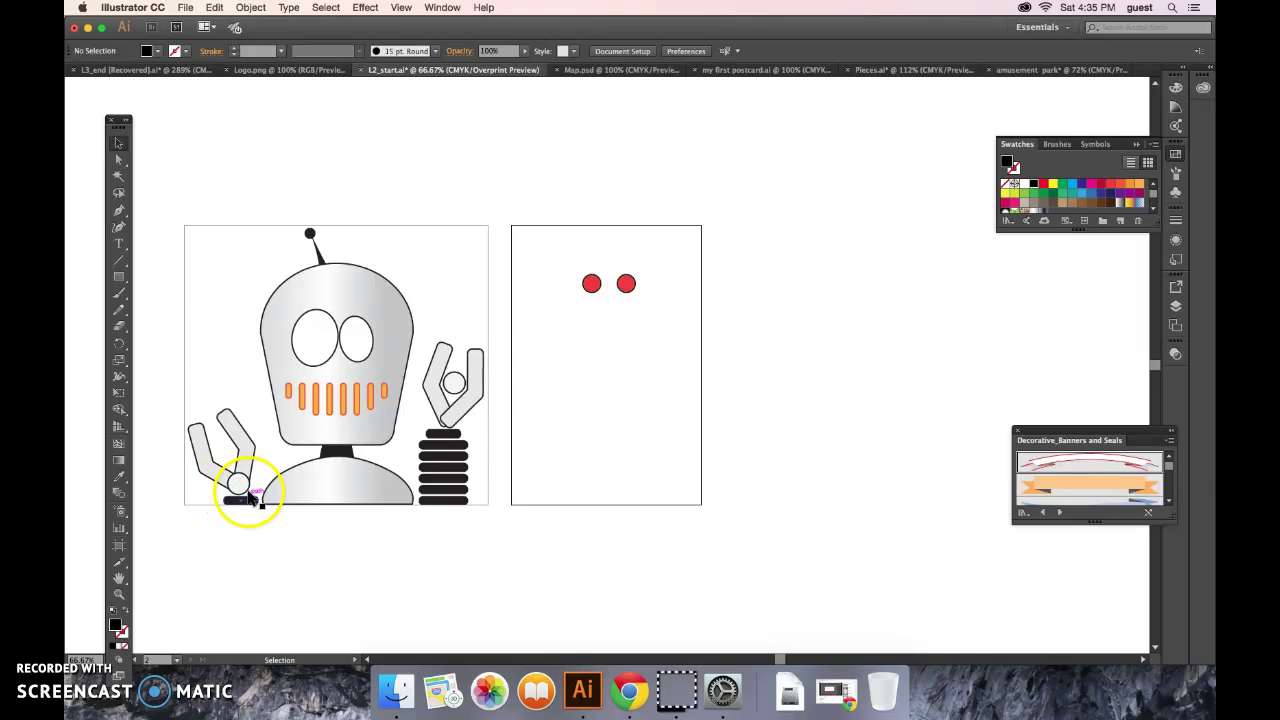
Step: Move only the white circle inside the raised claw's group down onto the joint where the two claw arms meet, using Direct Selection
{"action": "left_click", "coordinate": [455, 388]}
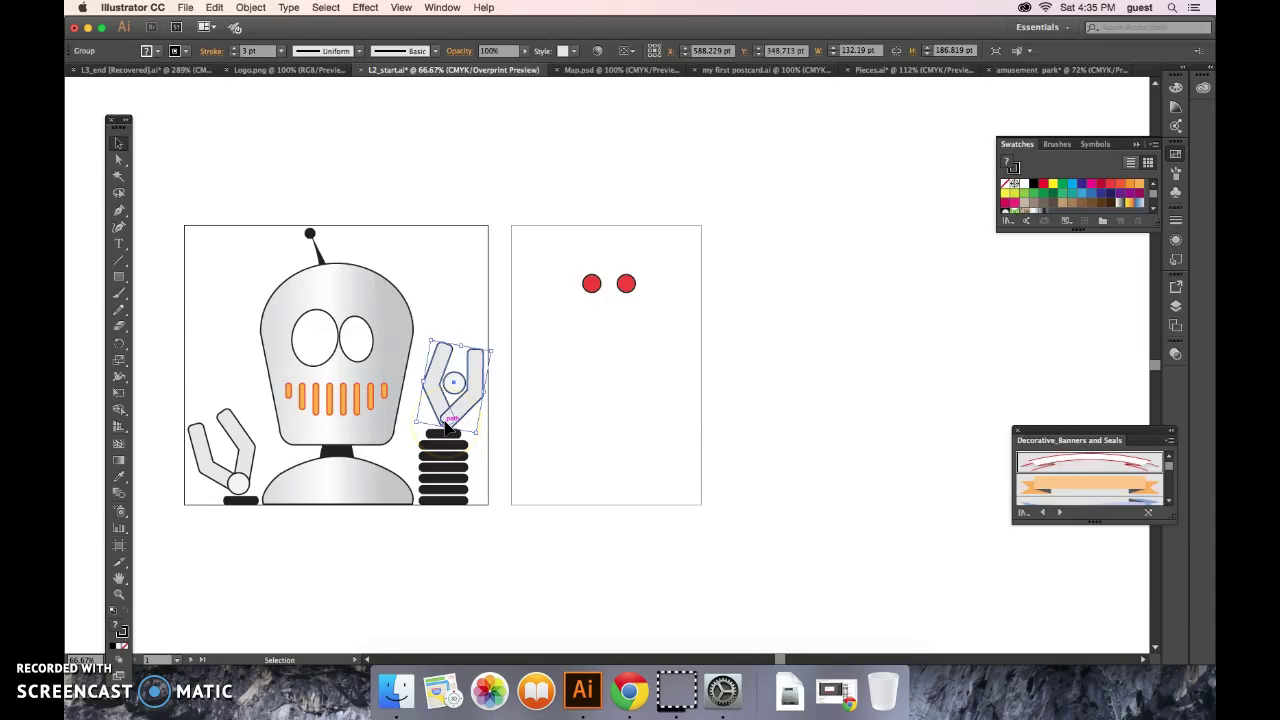
{"action": "left_click", "coordinate": [534, 423]}
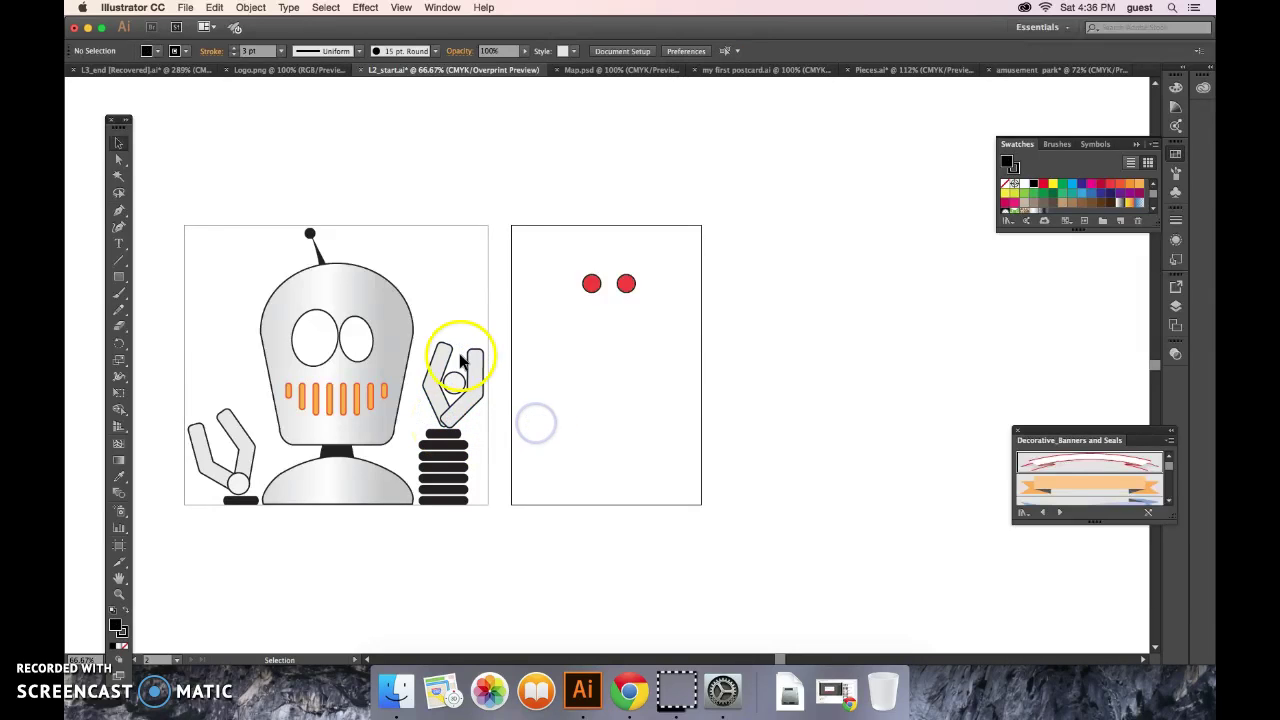
{"action": "left_click", "coordinate": [119, 161]}
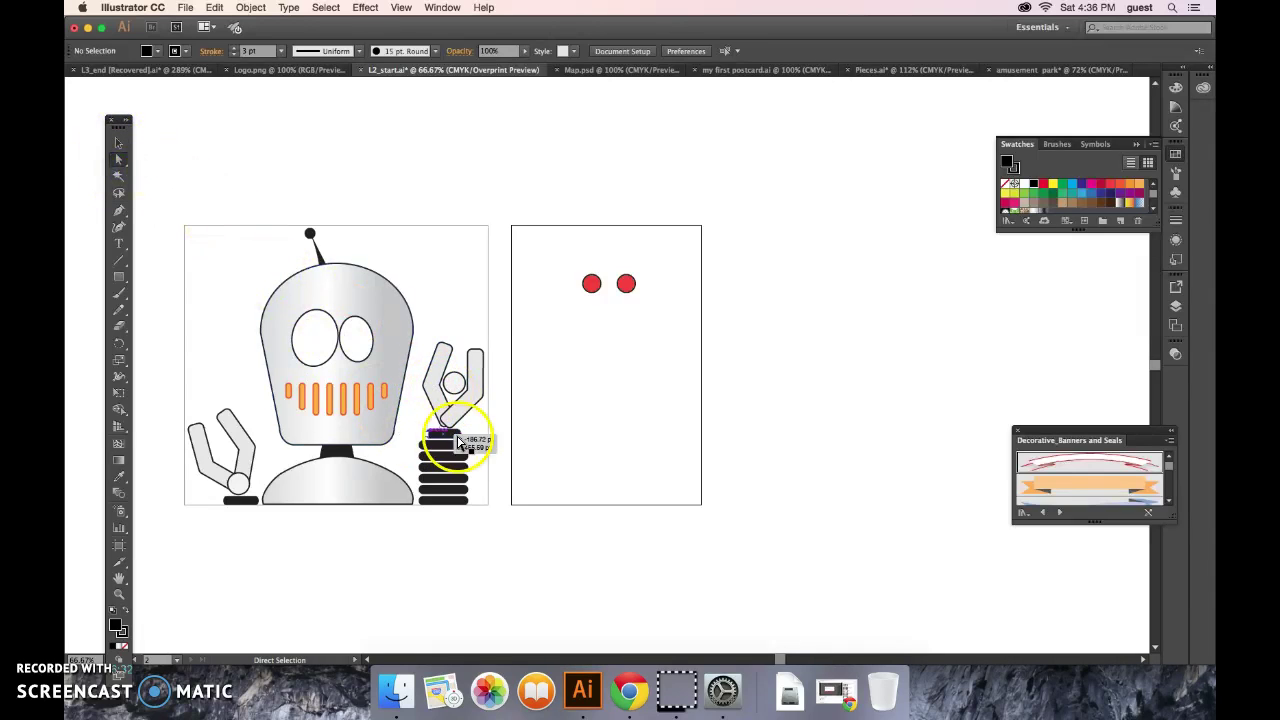
{"action": "left_click", "coordinate": [455, 385]}
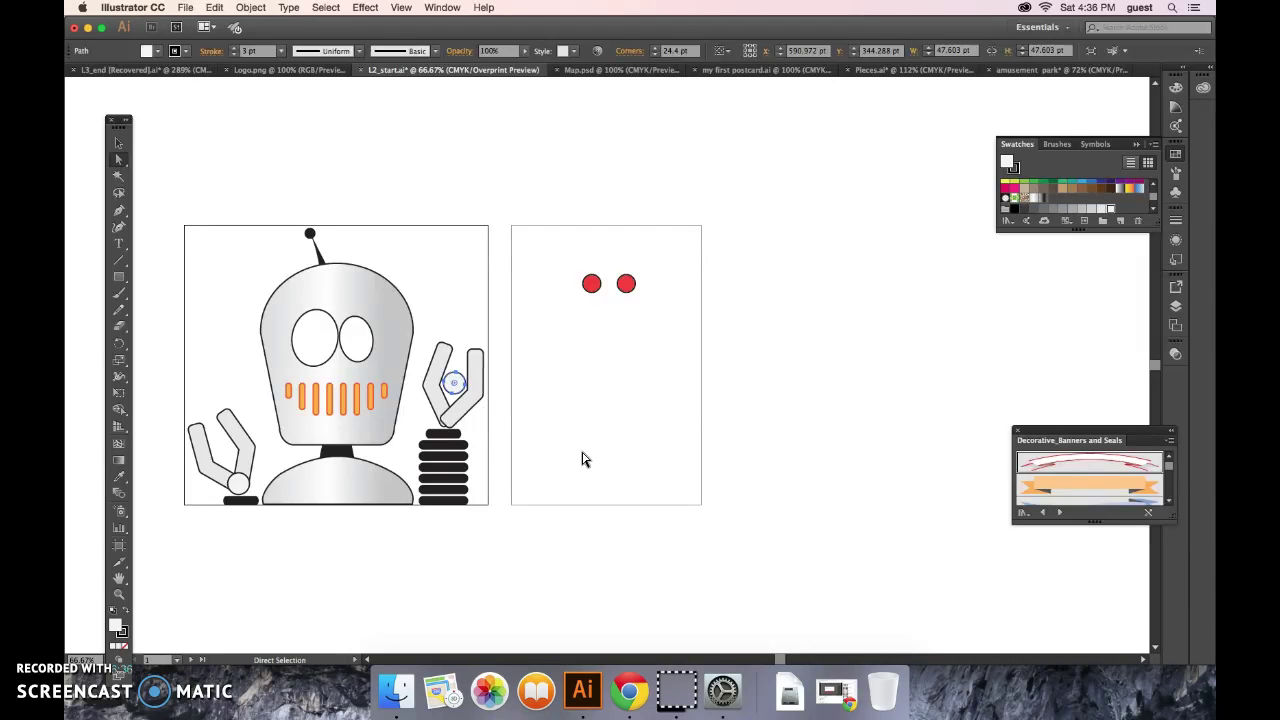
{"action": "left_click_drag", "start_coordinate": [584, 459], "coordinate": [560, 418]}
{"action": "left_click_drag", "start_coordinate": [560, 418], "coordinate": [450, 414]}
{"action": "left_click", "coordinate": [571, 449]}
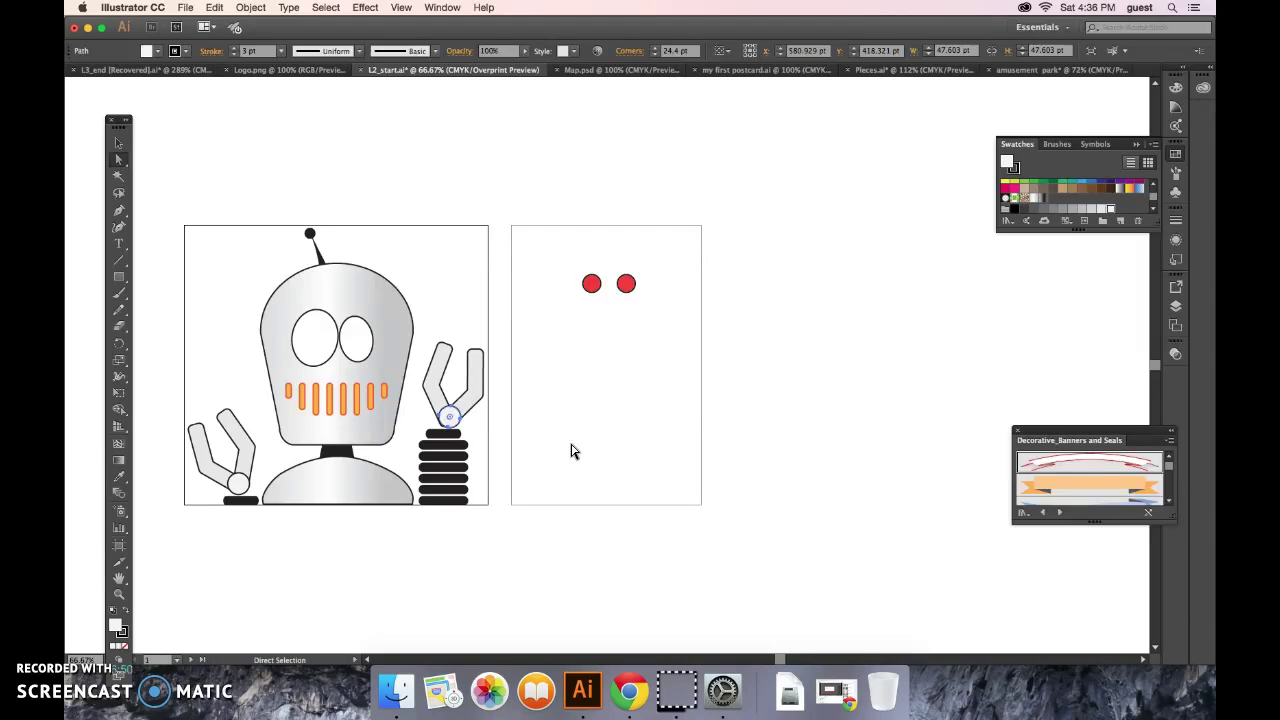
{"action": "left_click", "coordinate": [571, 450]}
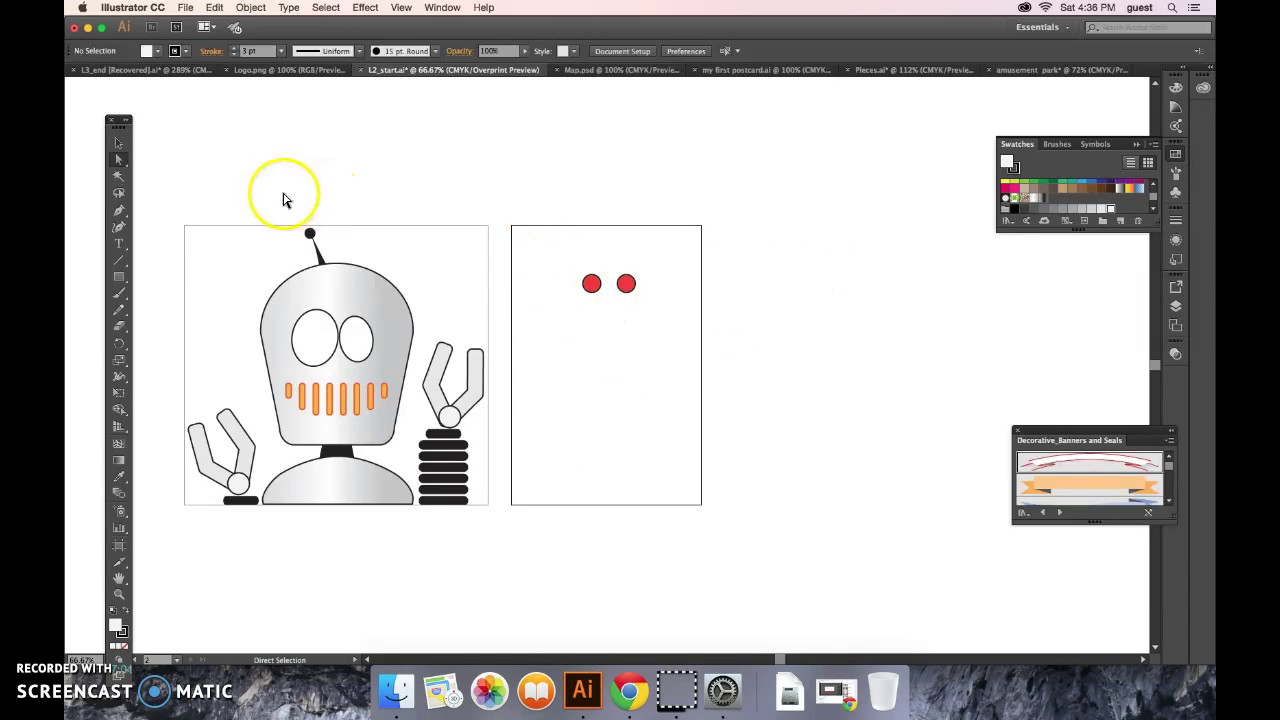
Step: Move the first of the two red circles from the second artboard onto the centre of the robot's larger eye
{"action": "left_click", "coordinate": [118, 142]}
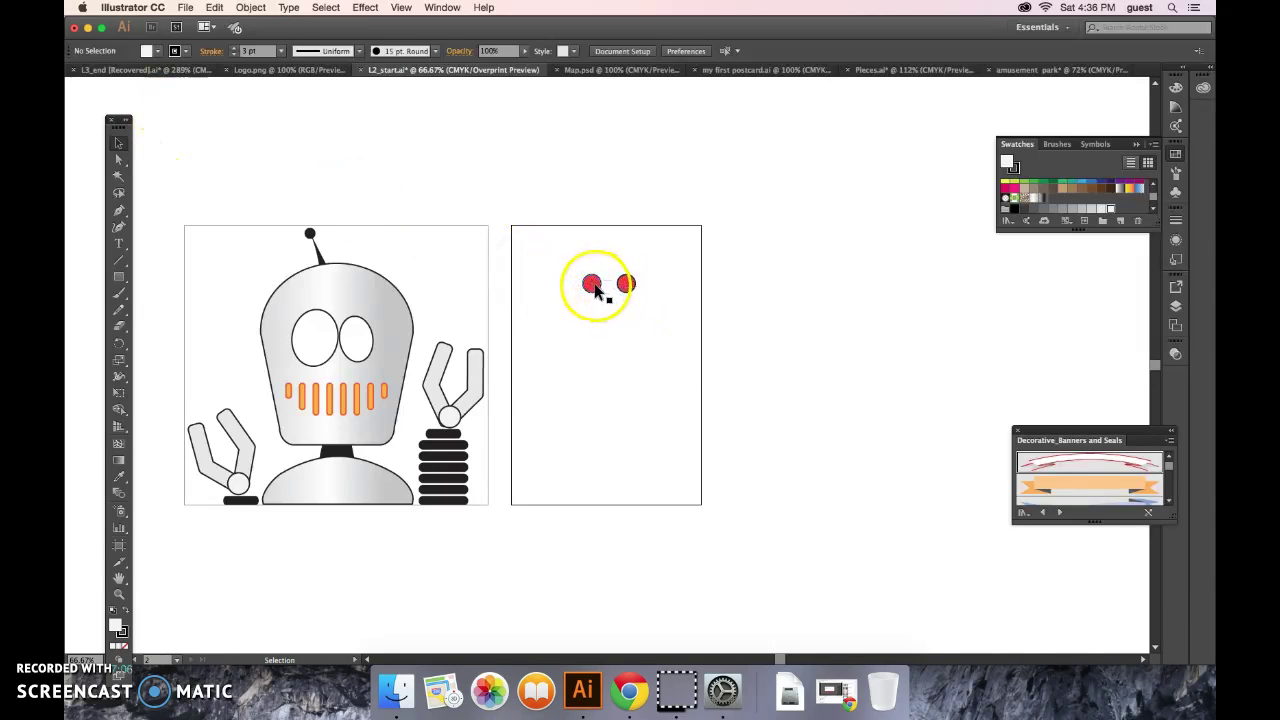
{"action": "left_click_drag", "start_coordinate": [596, 289], "coordinate": [318, 340]}
{"action": "left_click", "coordinate": [796, 323]}
{"action": "left_click", "coordinate": [628, 288]}
{"action": "left_click", "coordinate": [617, 354]}
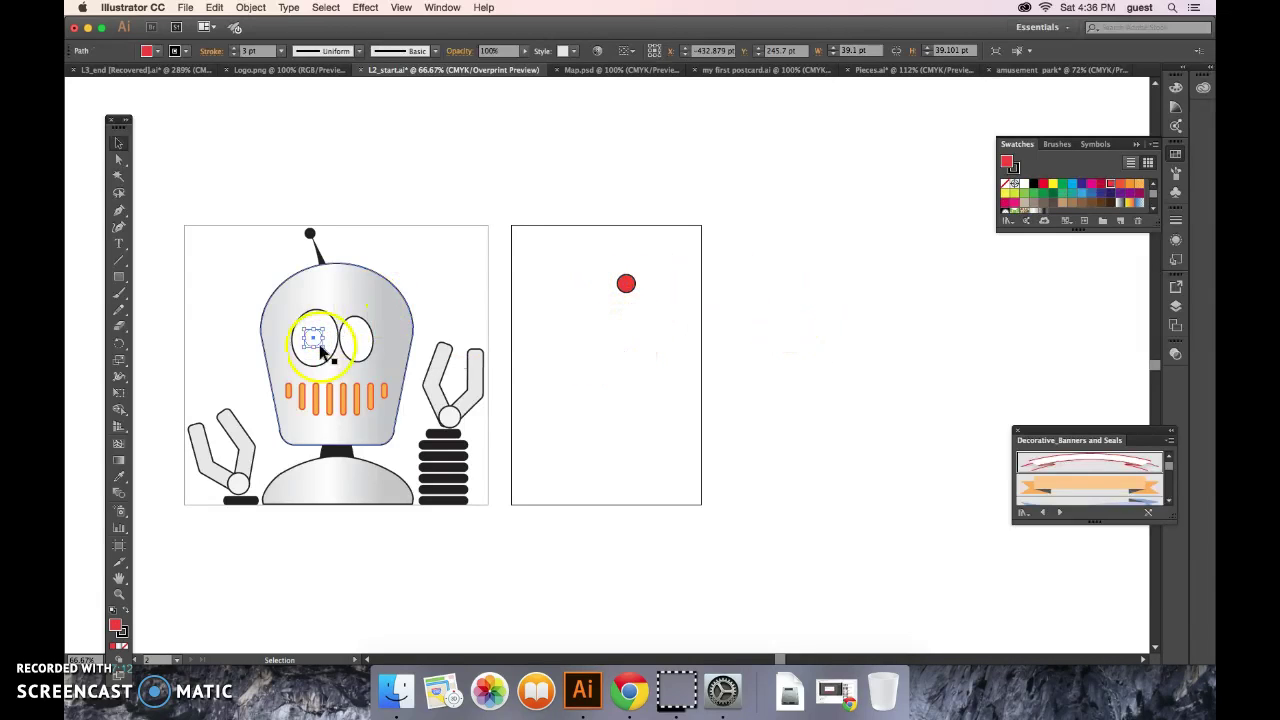
{"action": "left_click", "coordinate": [356, 333]}
{"action": "left_click", "coordinate": [357, 325]}
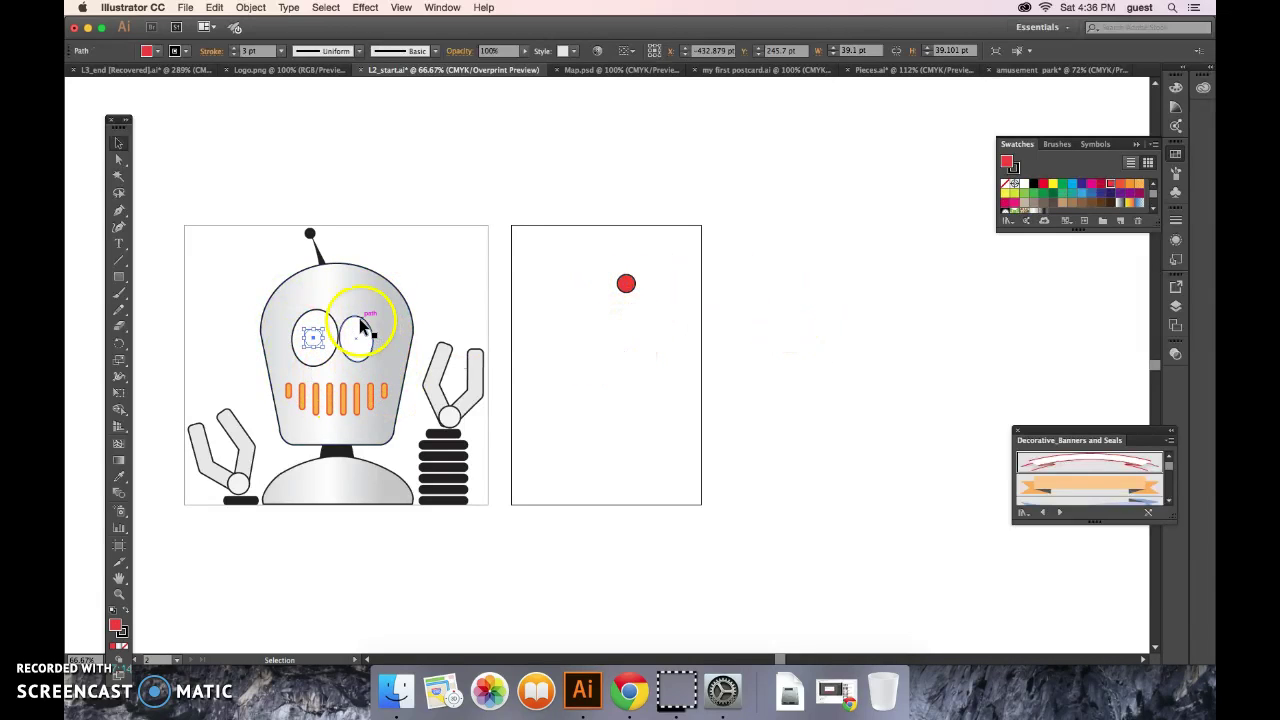
{"action": "left_click", "coordinate": [358, 327]}
{"action": "left_click", "coordinate": [314, 322]}
{"action": "left_click", "coordinate": [323, 322]}
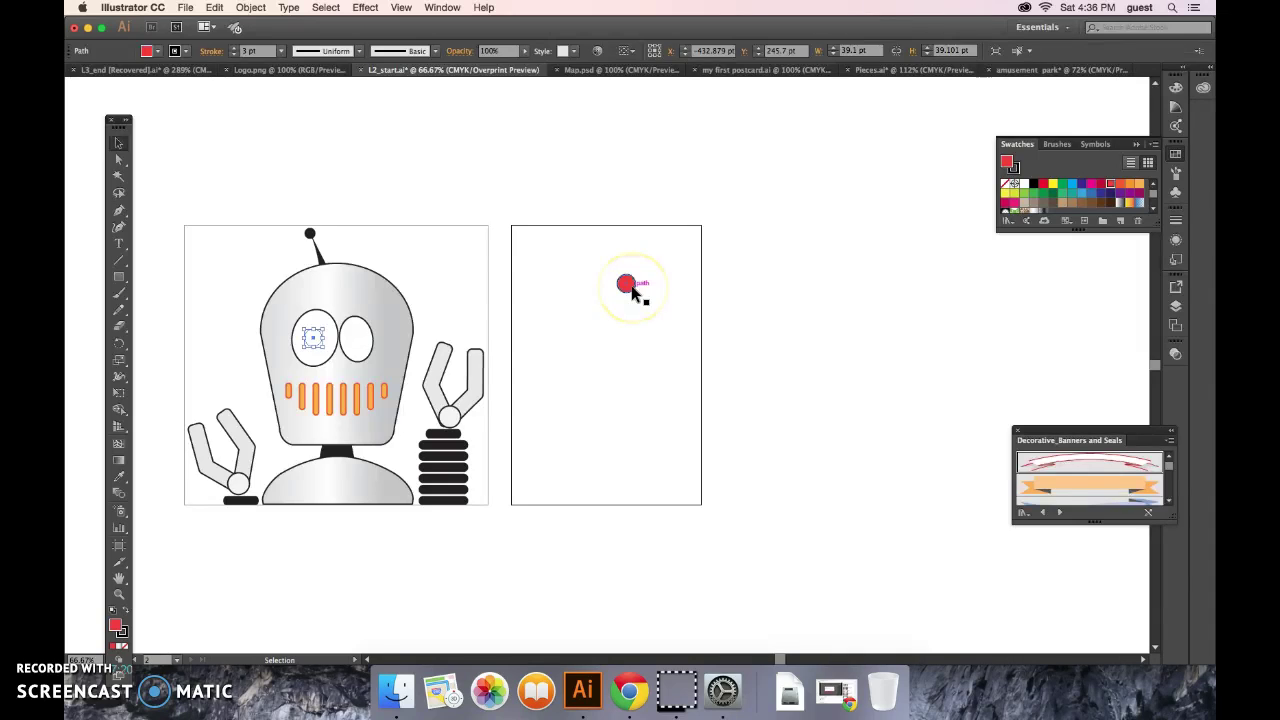
{"action": "left_click_drag", "start_coordinate": [632, 291], "coordinate": [514, 317]}
{"action": "key", "text": "super+z"}
{"action": "left_click", "coordinate": [531, 346]}
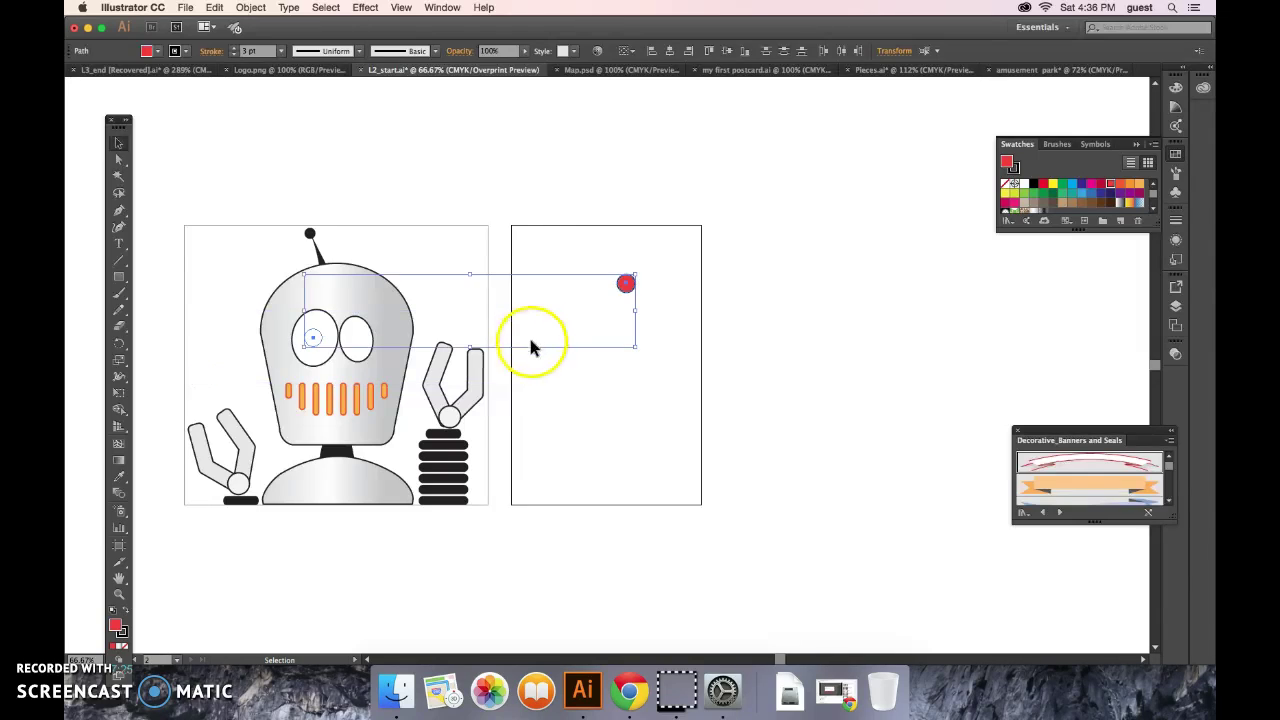
{"action": "left_click", "coordinate": [615, 401]}
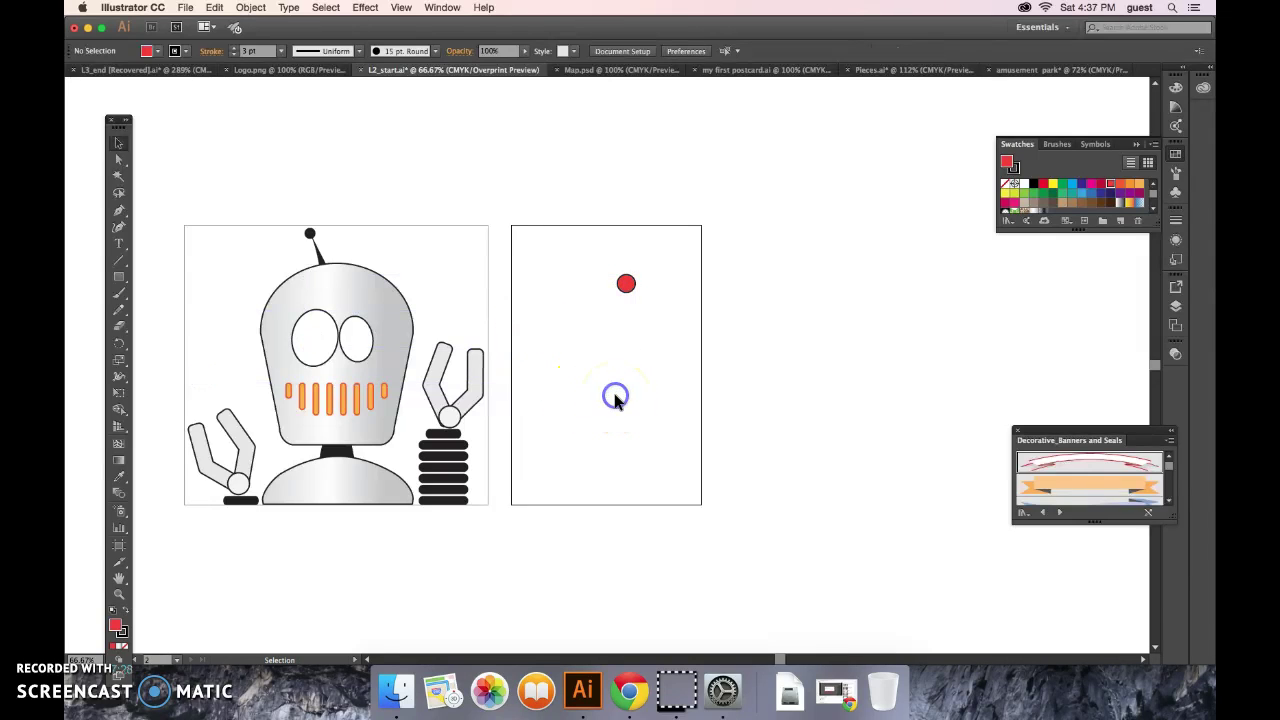
Step: Position one red circle on the centre of the robot's larger eye and bring it to the front
{"action": "key", "text": "super+v"}
{"action": "left_click_drag", "start_coordinate": [614, 316], "coordinate": [315, 338]}
{"action": "left_click", "coordinate": [250, 7]}
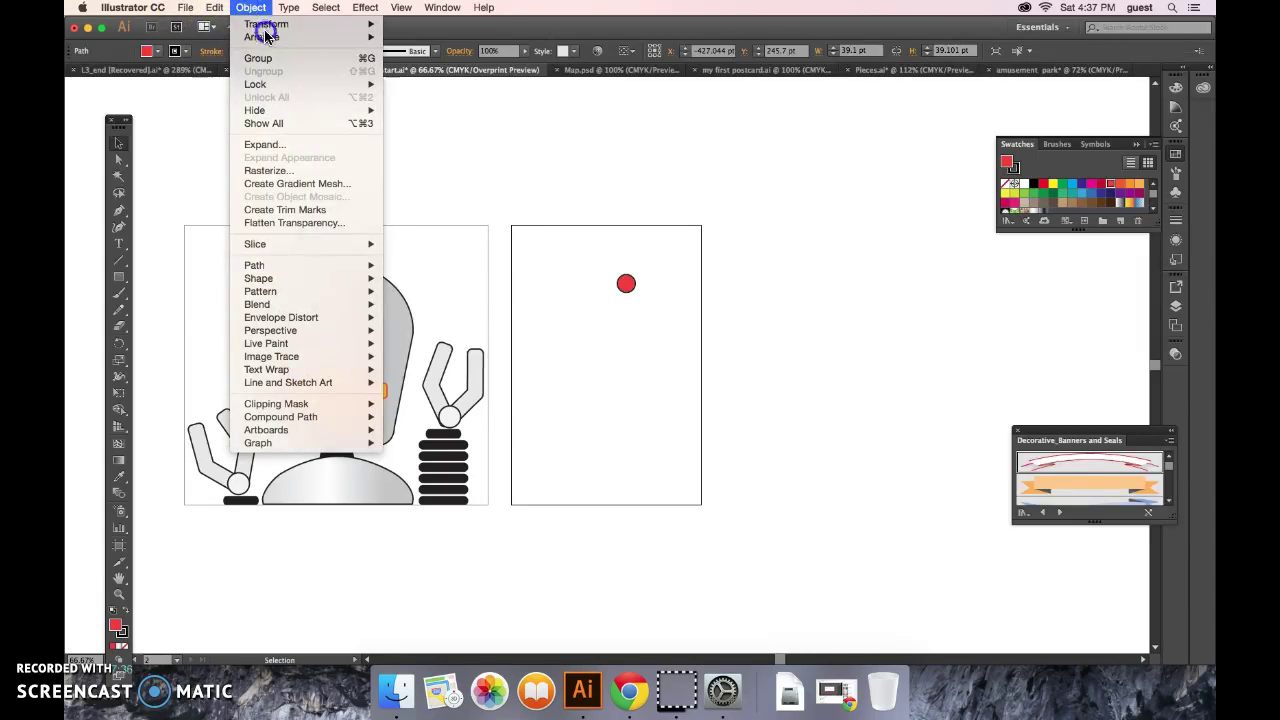
{"action": "mouse_move", "coordinate": [353, 37]}
{"action": "left_click", "coordinate": [490, 37]}
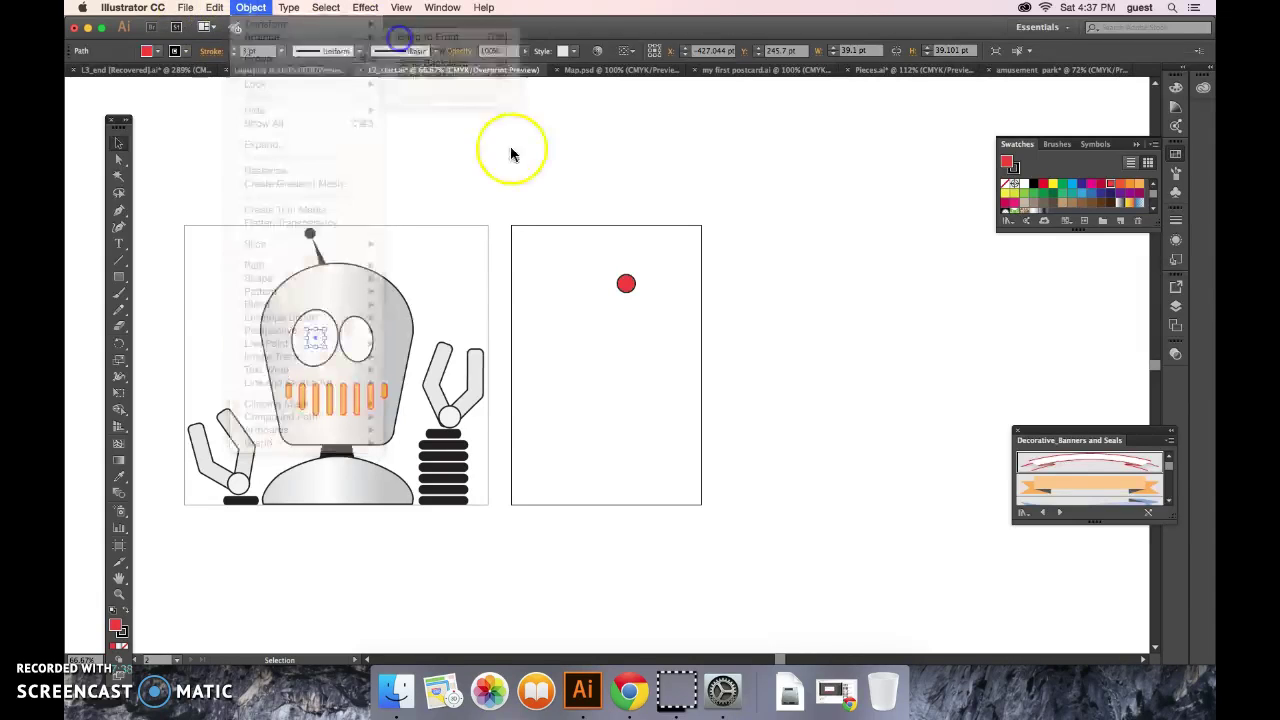
{"action": "left_click", "coordinate": [623, 416]}
Step: Move the remaining red circle from the second artboard onto the centre of the smaller eye and bring it to the front
{"action": "left_click_drag", "start_coordinate": [630, 284], "coordinate": [361, 339]}
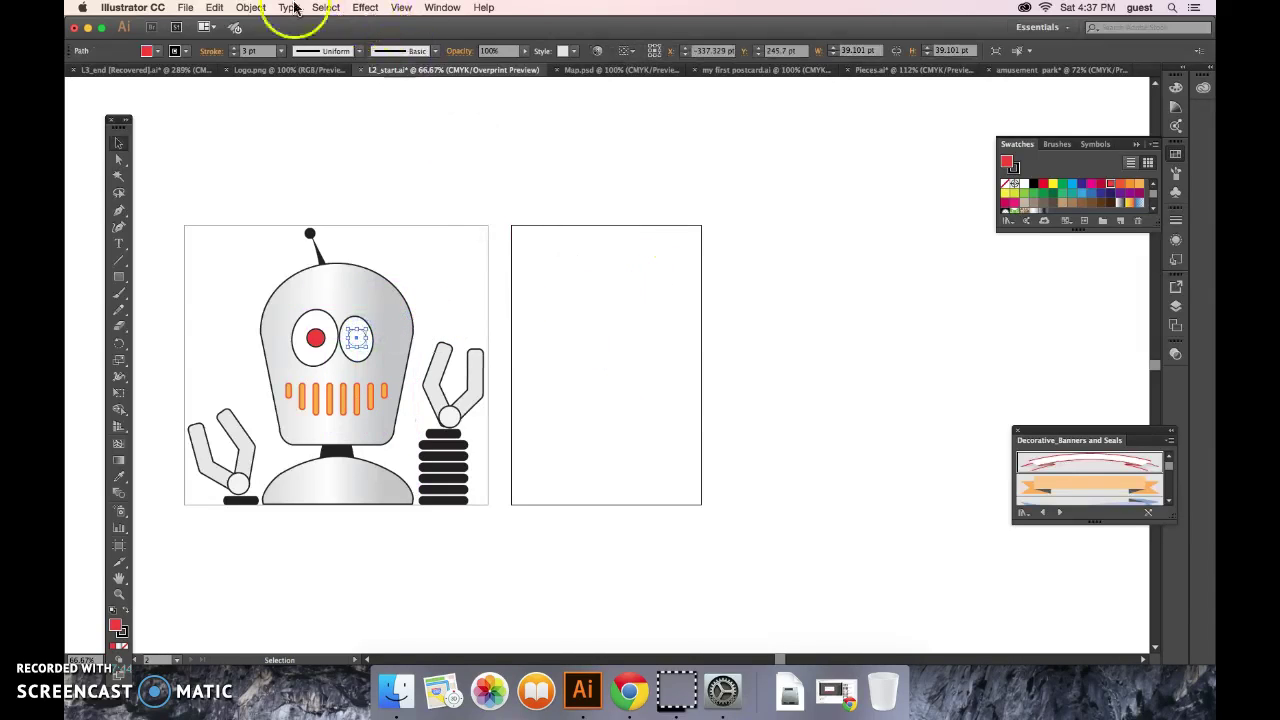
{"action": "left_click", "coordinate": [251, 7]}
{"action": "mouse_move", "coordinate": [288, 37]}
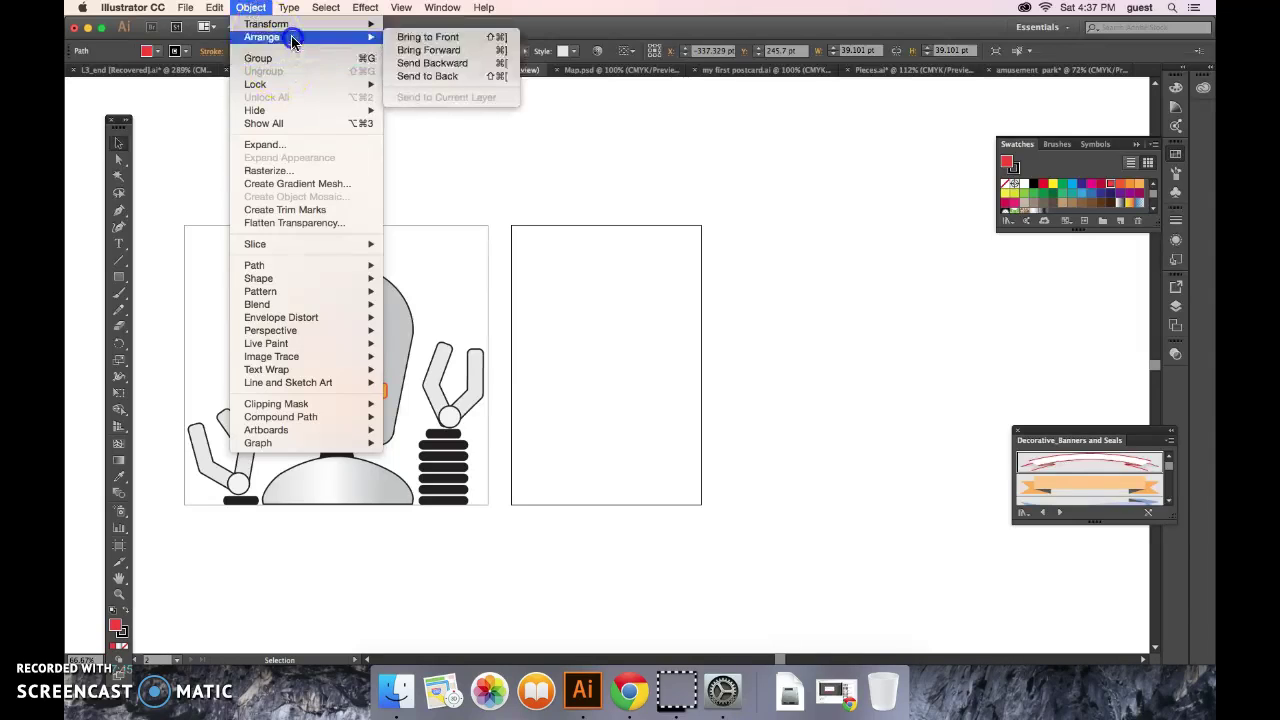
{"action": "left_click", "coordinate": [429, 37]}
{"action": "left_click", "coordinate": [637, 375]}
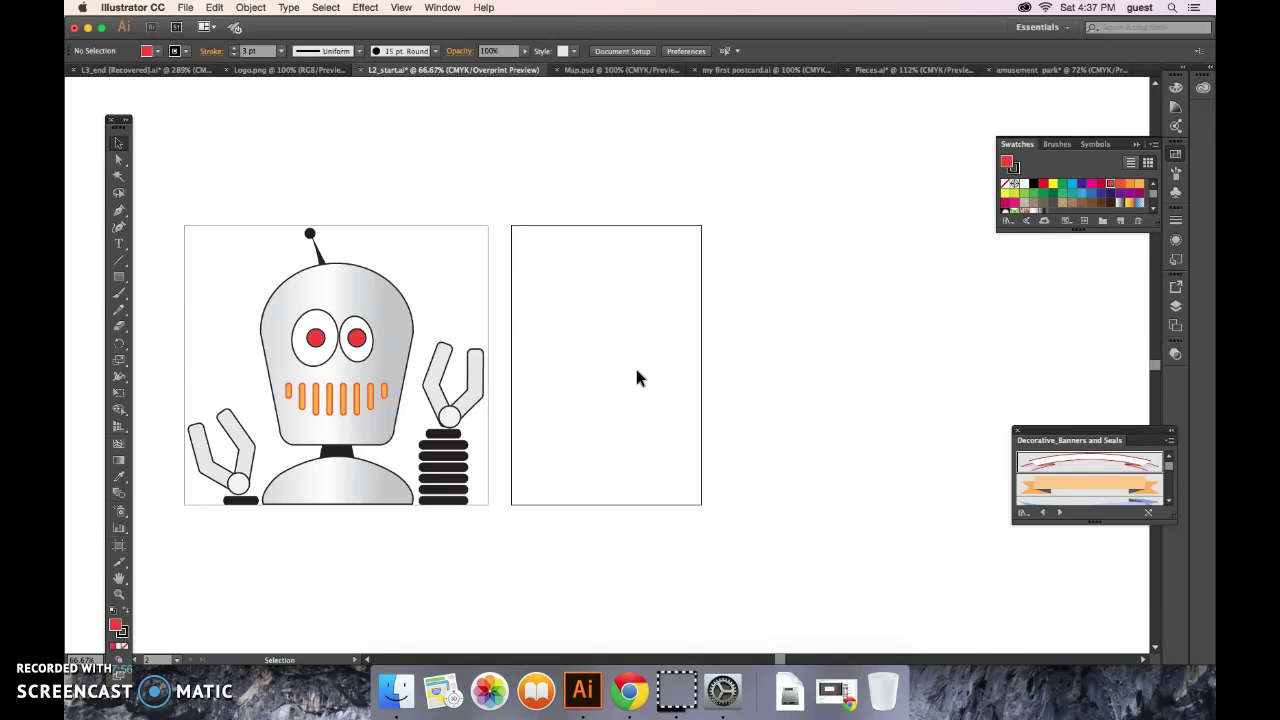
Step: Show all hidden objects in the robot illustration
{"action": "left_click", "coordinate": [457, 292]}
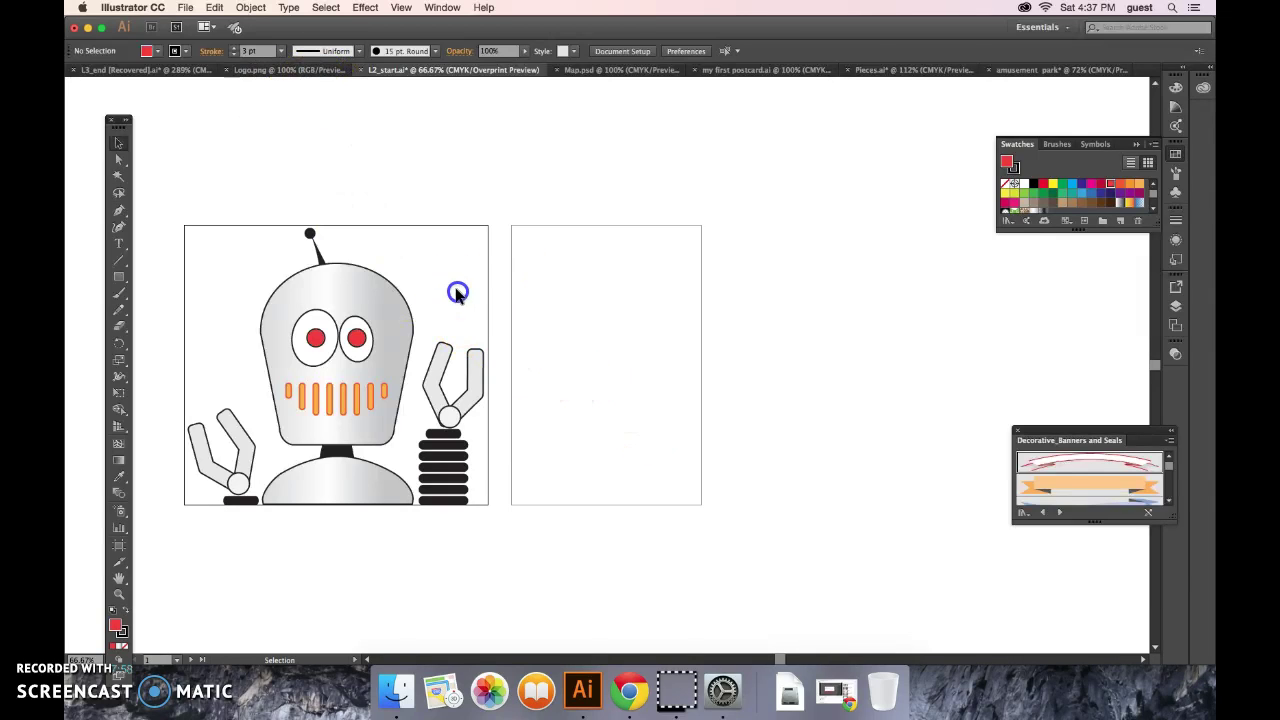
{"action": "left_click", "coordinate": [390, 291]}
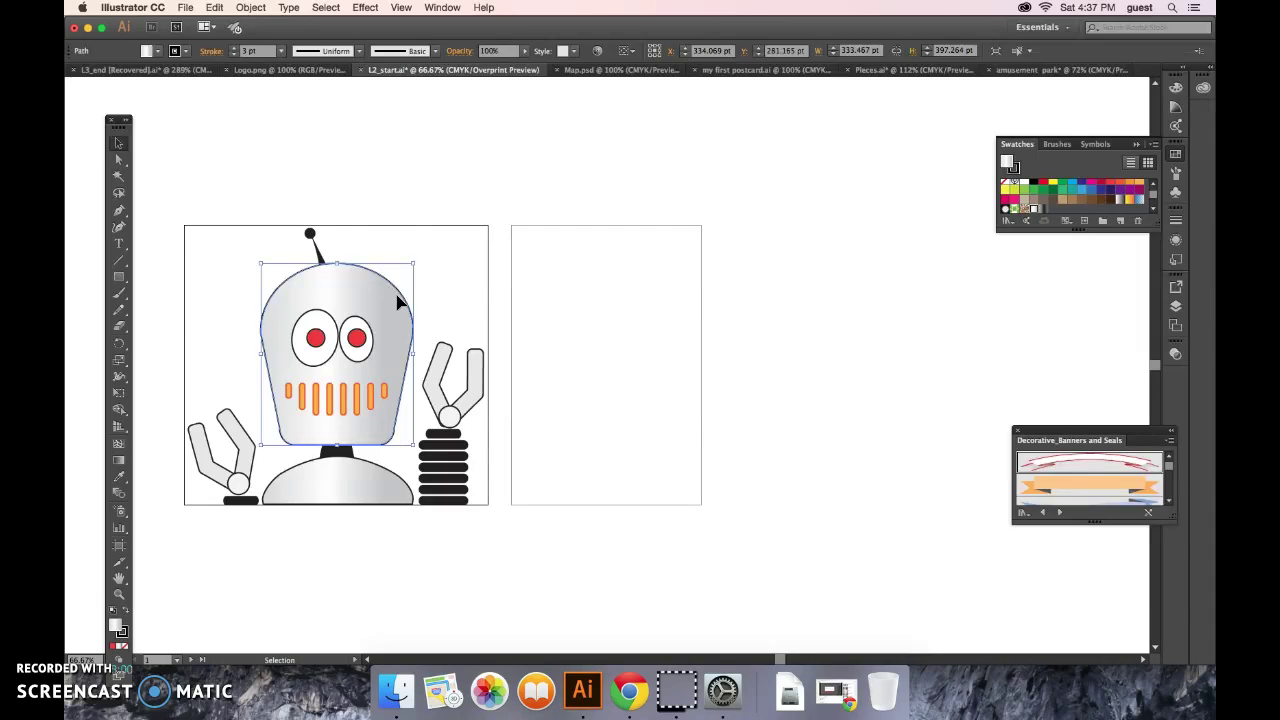
{"action": "left_click", "coordinate": [400, 8]}
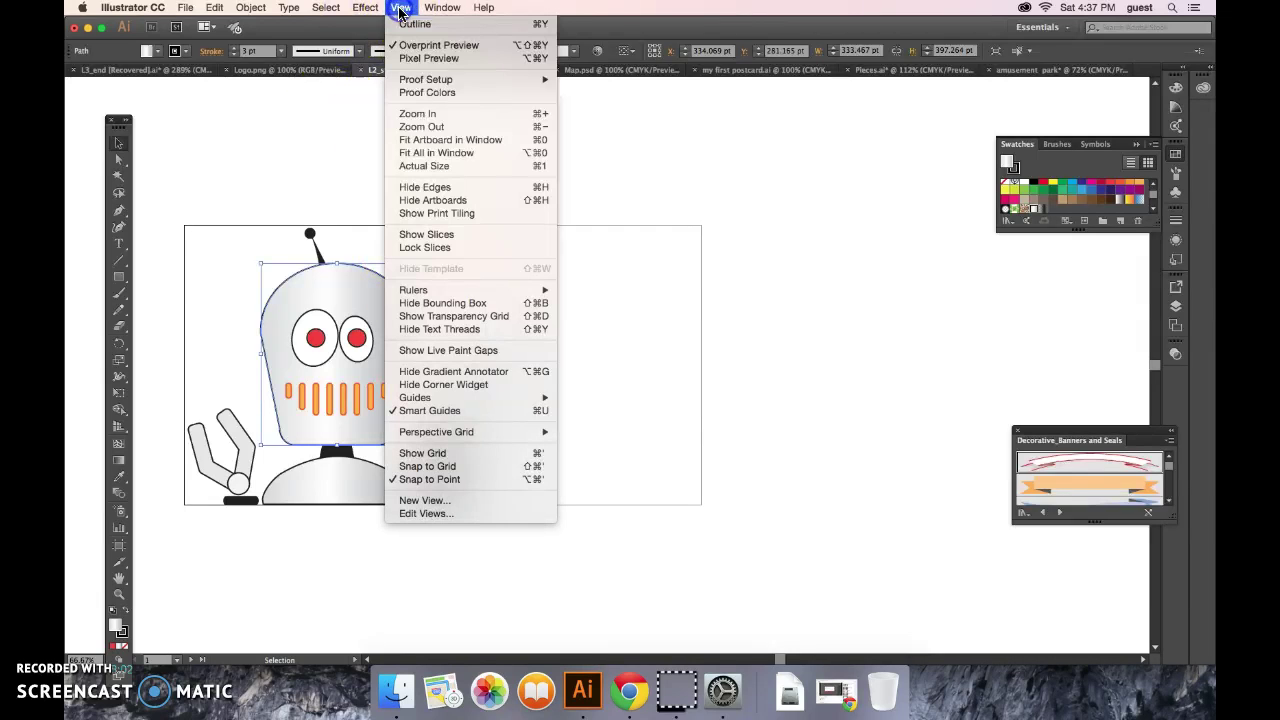
{"action": "left_click", "coordinate": [465, 143]}
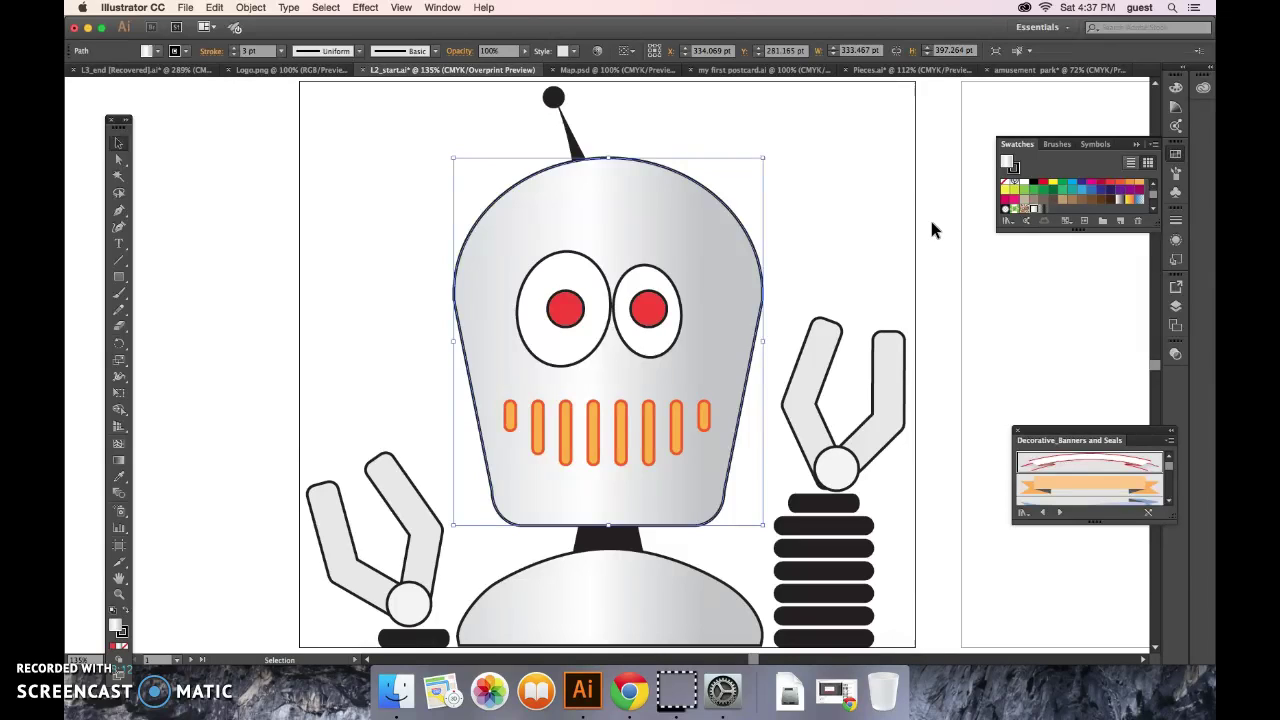
{"action": "left_click", "coordinate": [925, 217]}
{"action": "left_click", "coordinate": [917, 220]}
{"action": "left_click", "coordinate": [922, 236]}
{"action": "left_click", "coordinate": [250, 8]}
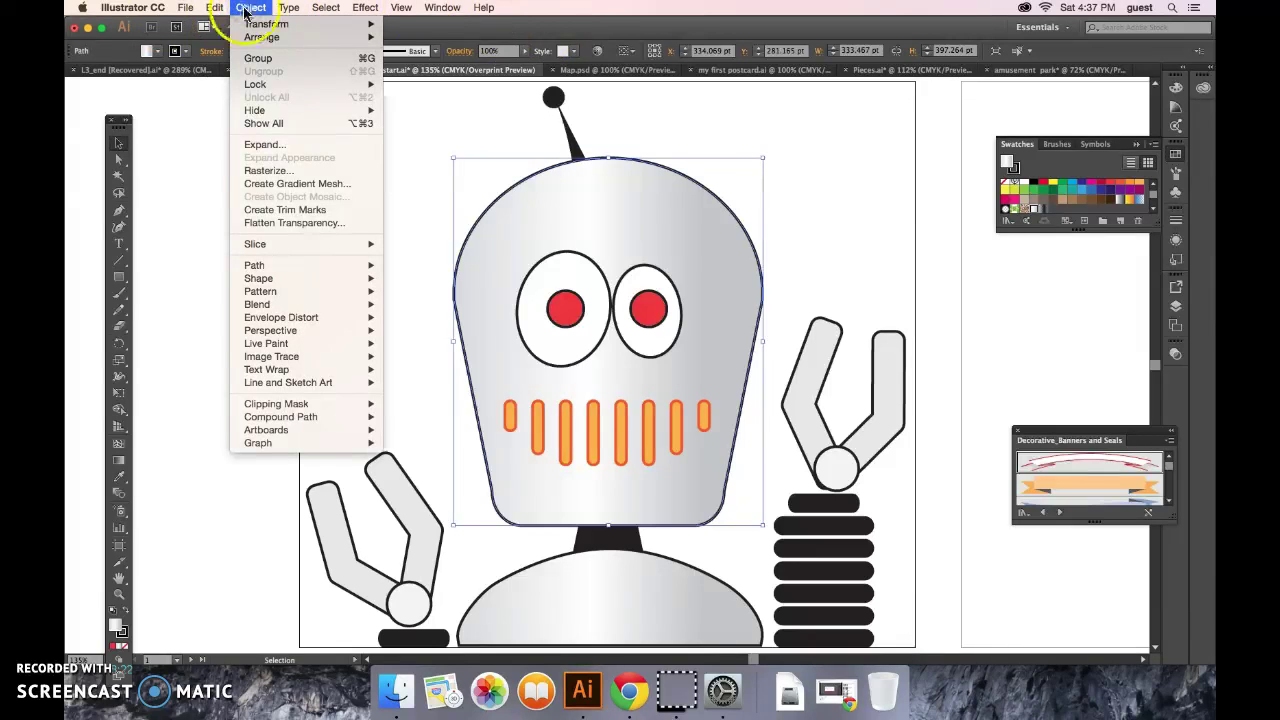
{"action": "left_click", "coordinate": [265, 123]}
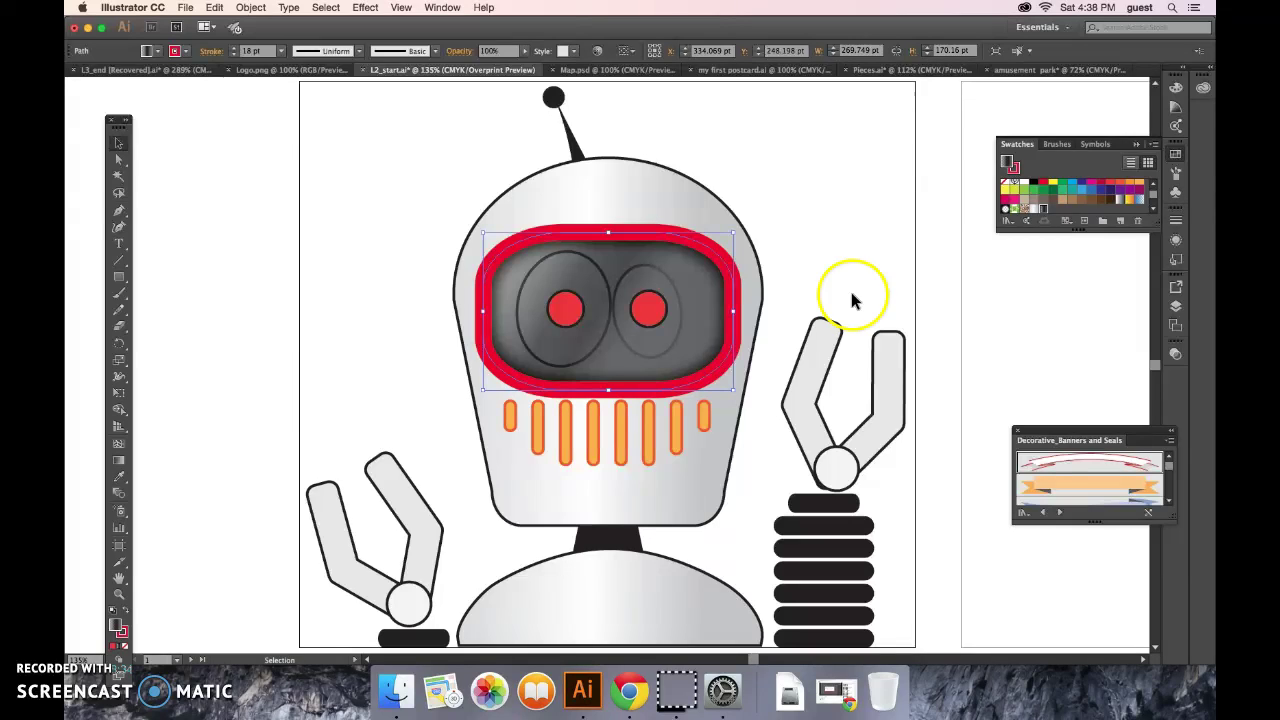
Step: Move the two red pupils slightly closer together within the red-framed visor
{"action": "left_click", "coordinate": [572, 310]}
{"action": "left_click", "coordinate": [648, 310]}
{"action": "left_click", "coordinate": [210, 178]}
{"action": "left_click", "coordinate": [118, 143]}
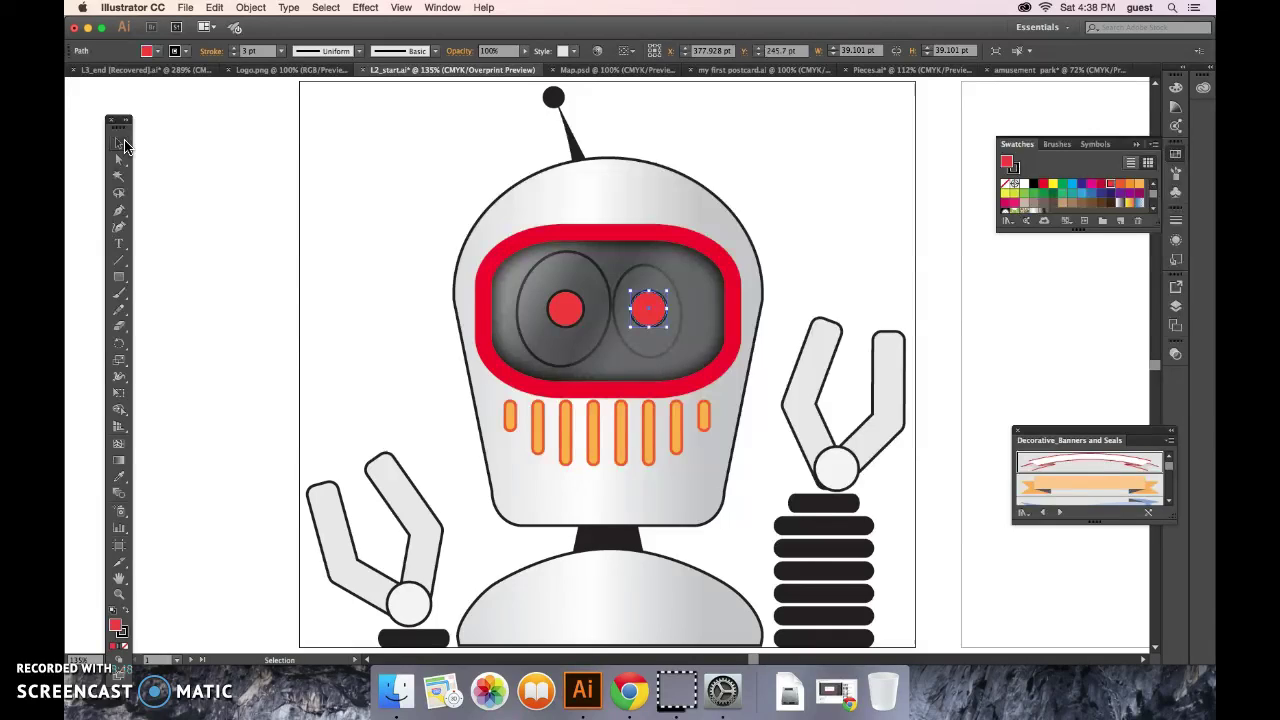
{"action": "left_click", "coordinate": [120, 144]}
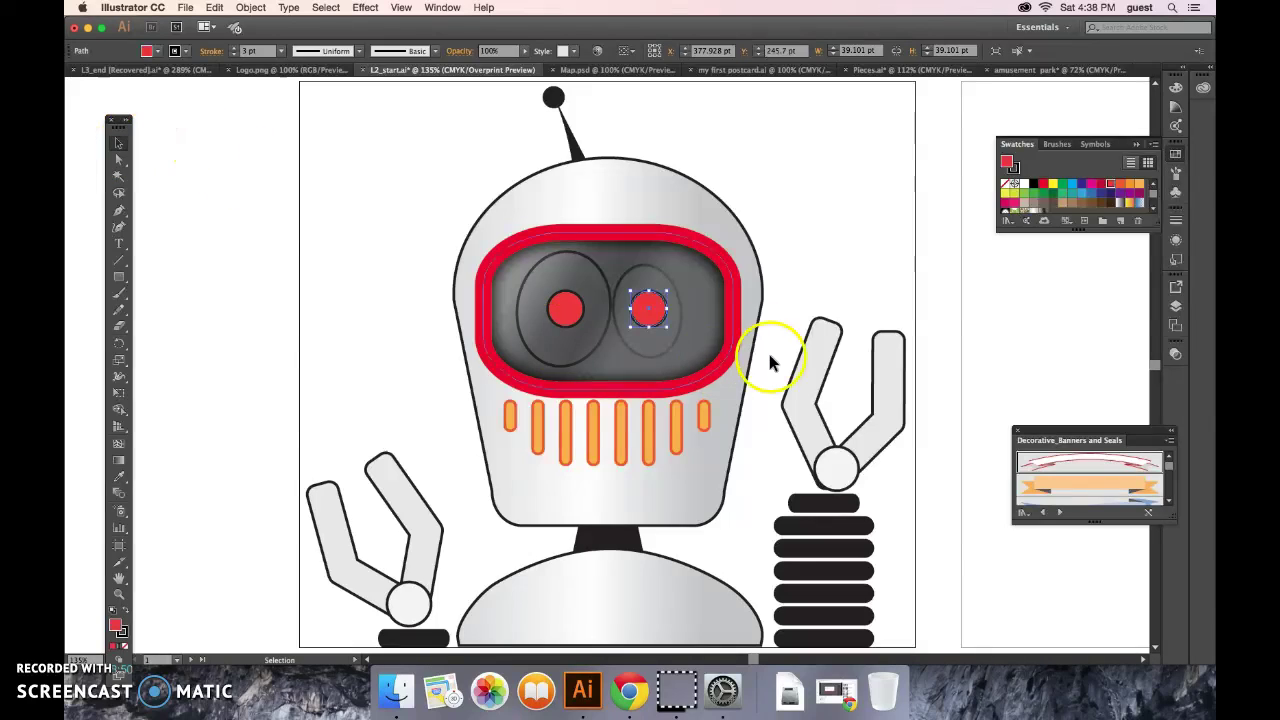
{"action": "left_click_drag", "start_coordinate": [657, 300], "coordinate": [563, 310]}
{"action": "left_click", "coordinate": [575, 310]}
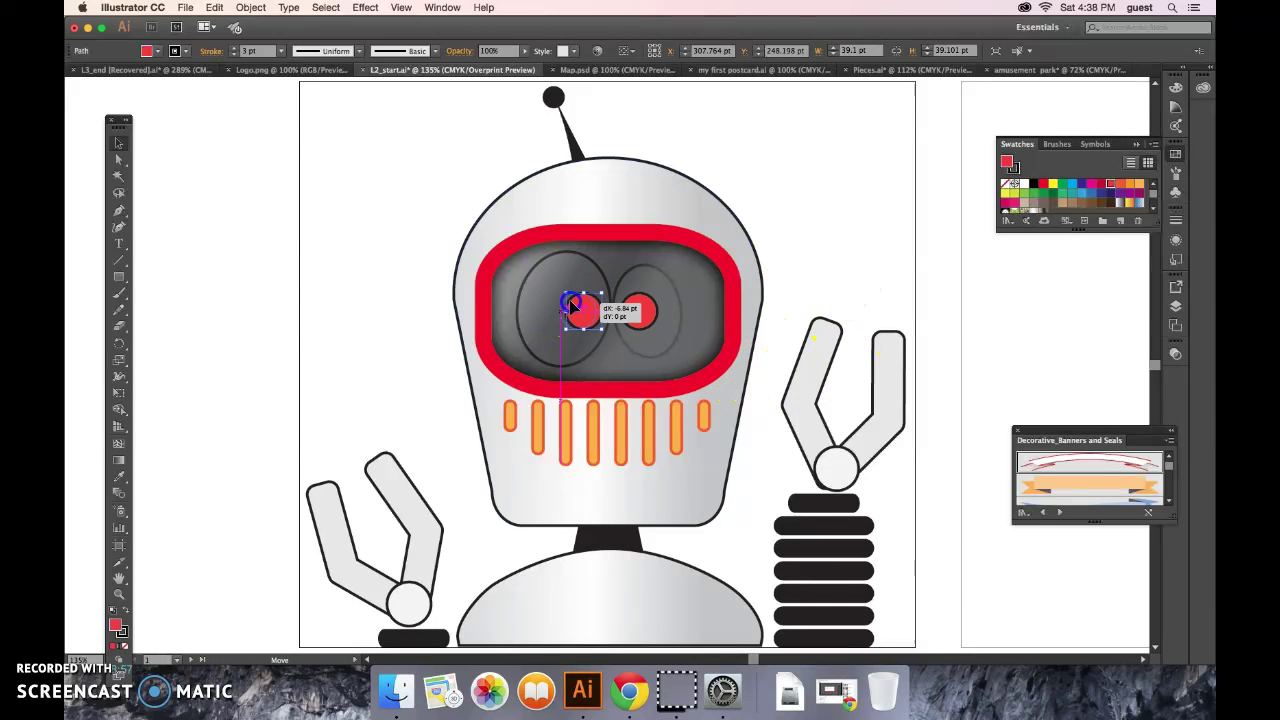
{"action": "left_click", "coordinate": [800, 316]}
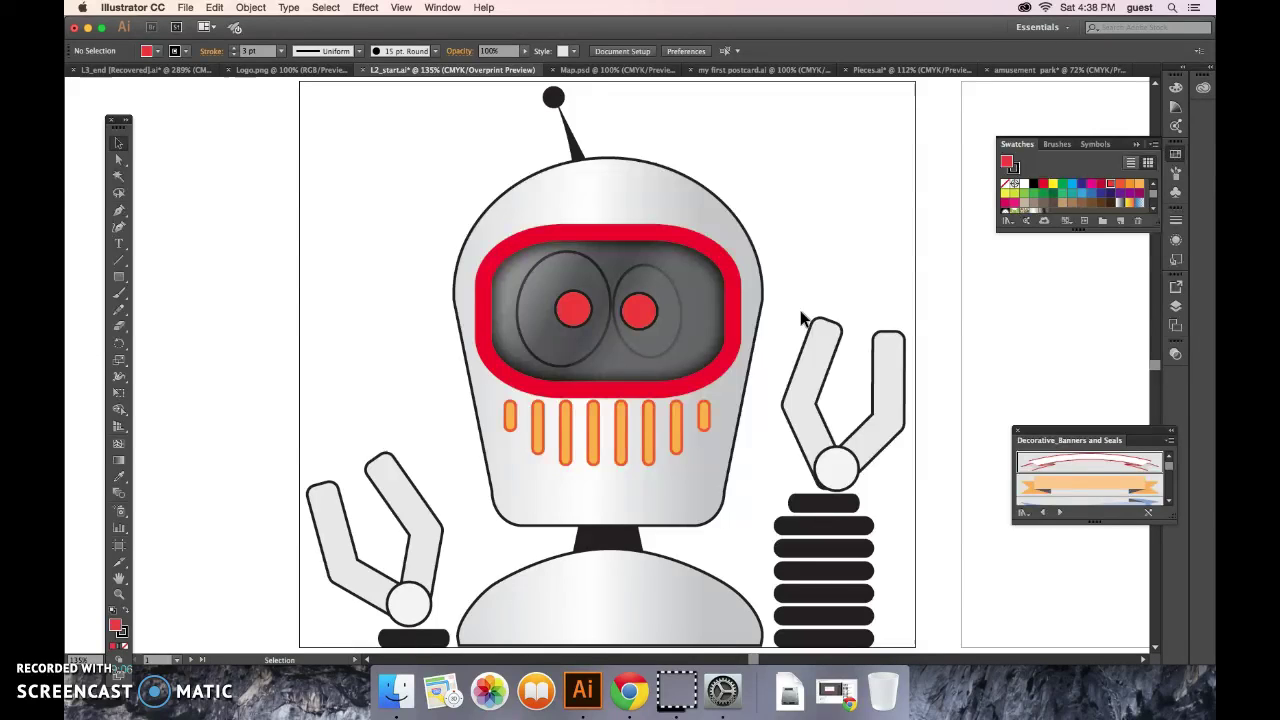
{"action": "key", "text": "super+minus"}
{"action": "key", "text": "super+minus"}
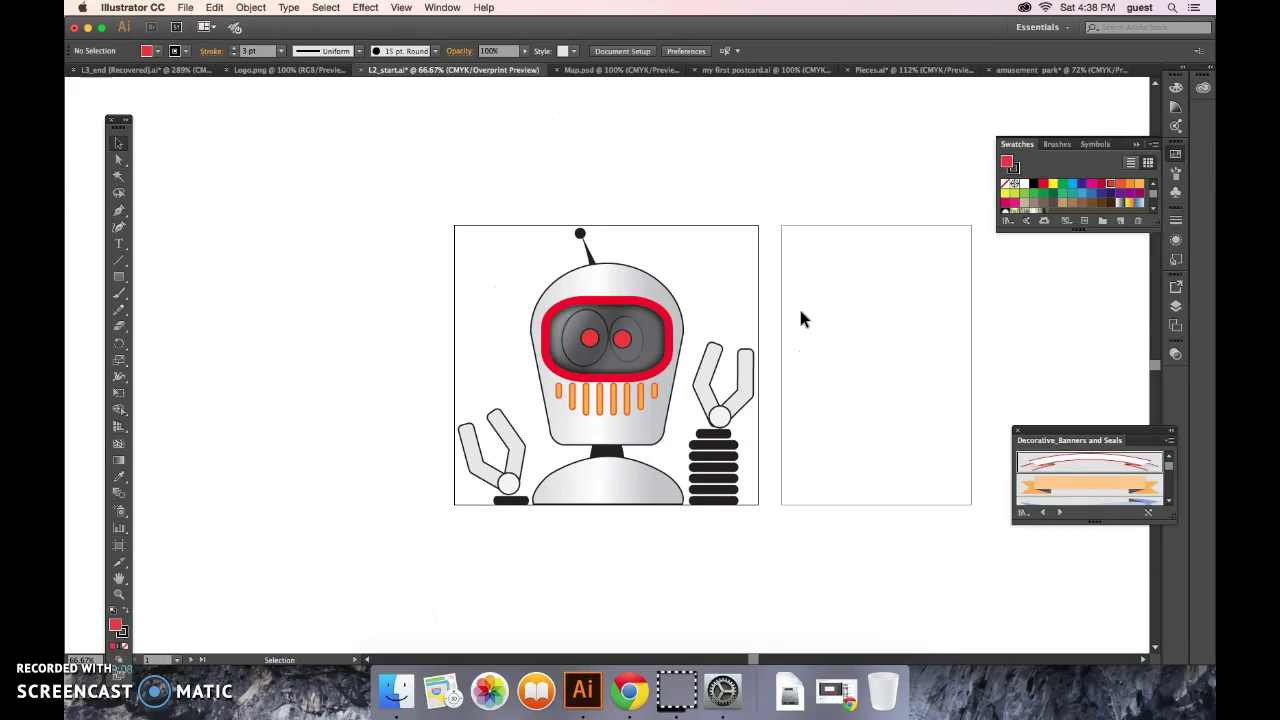
{"action": "key", "text": "super+minus"}
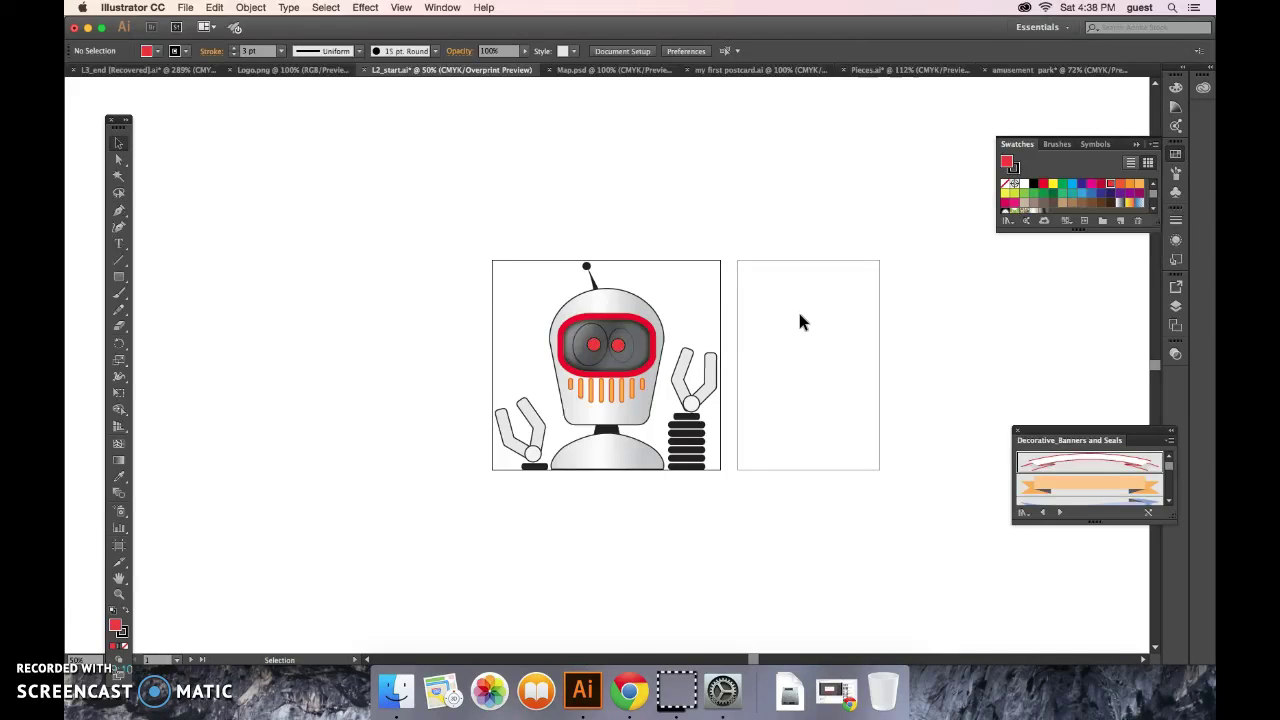
{"action": "left_click", "coordinate": [816, 313]}
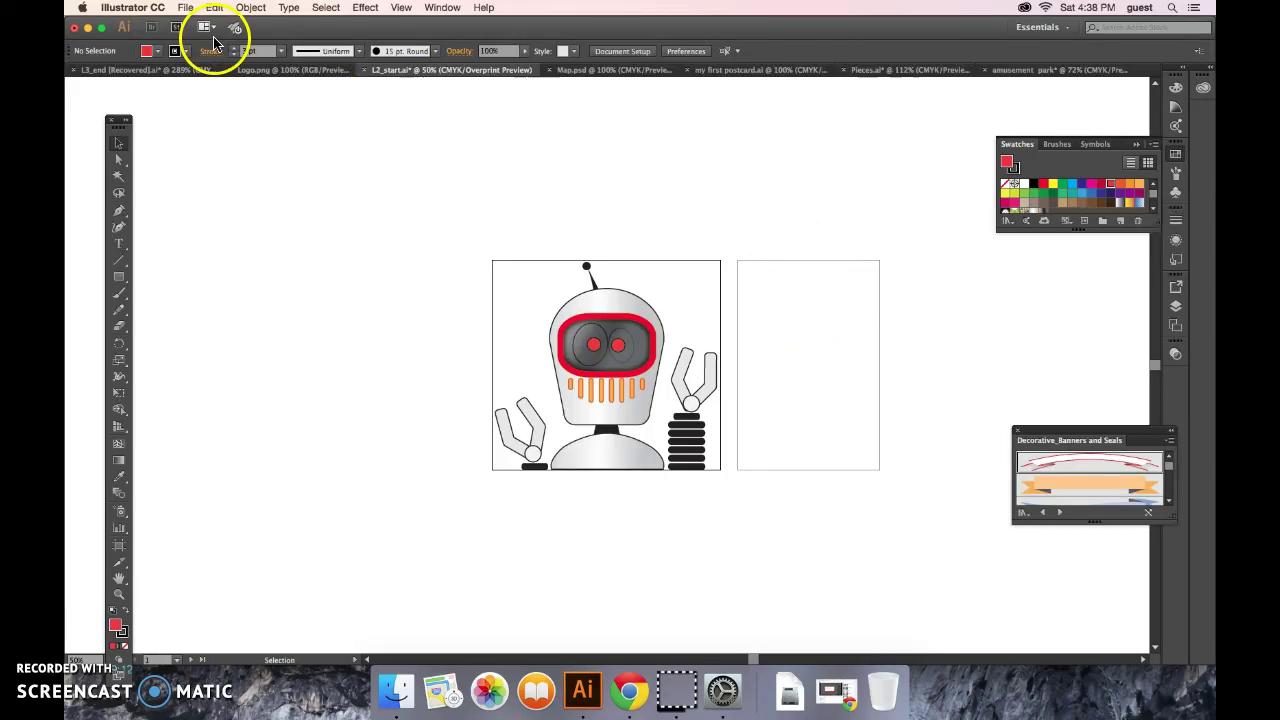